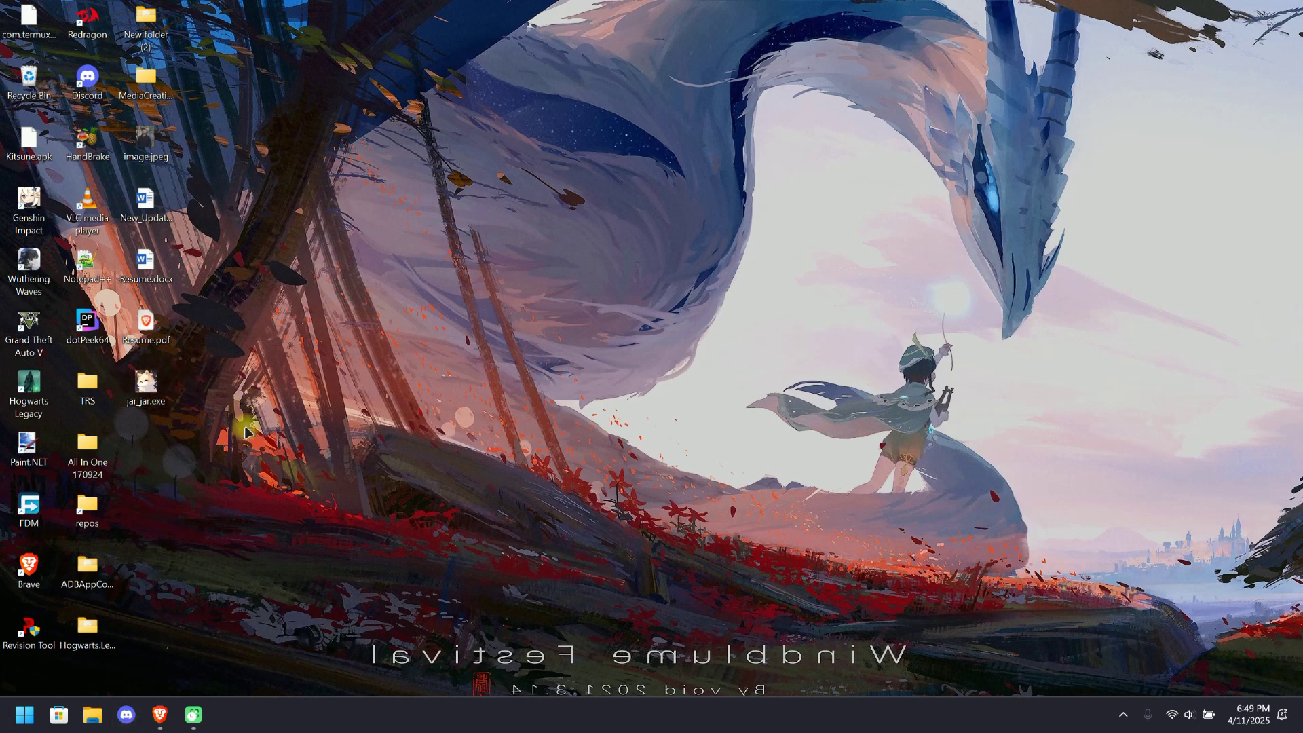
Open Discord, scroll the jar jar server's #bluestacks-downloads channel to the Jar Jar post, then minimize Discord
click(127, 718)
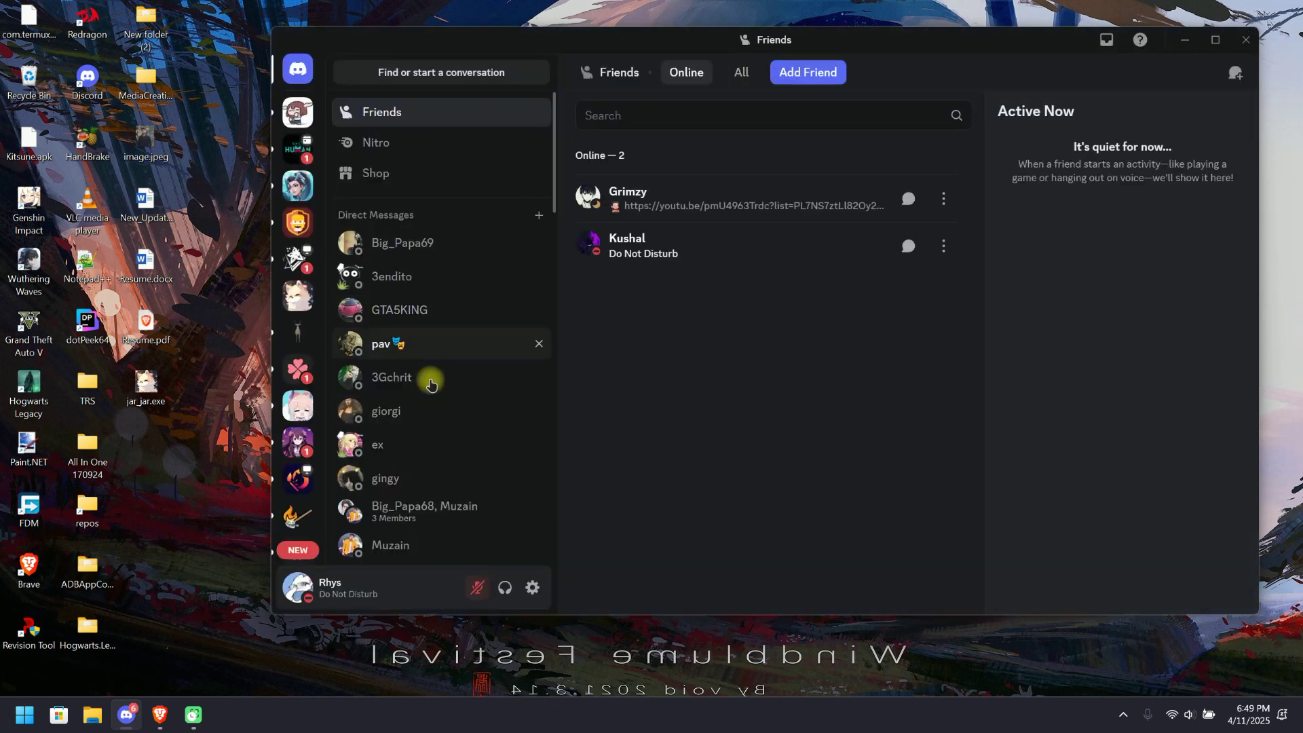
click(306, 303)
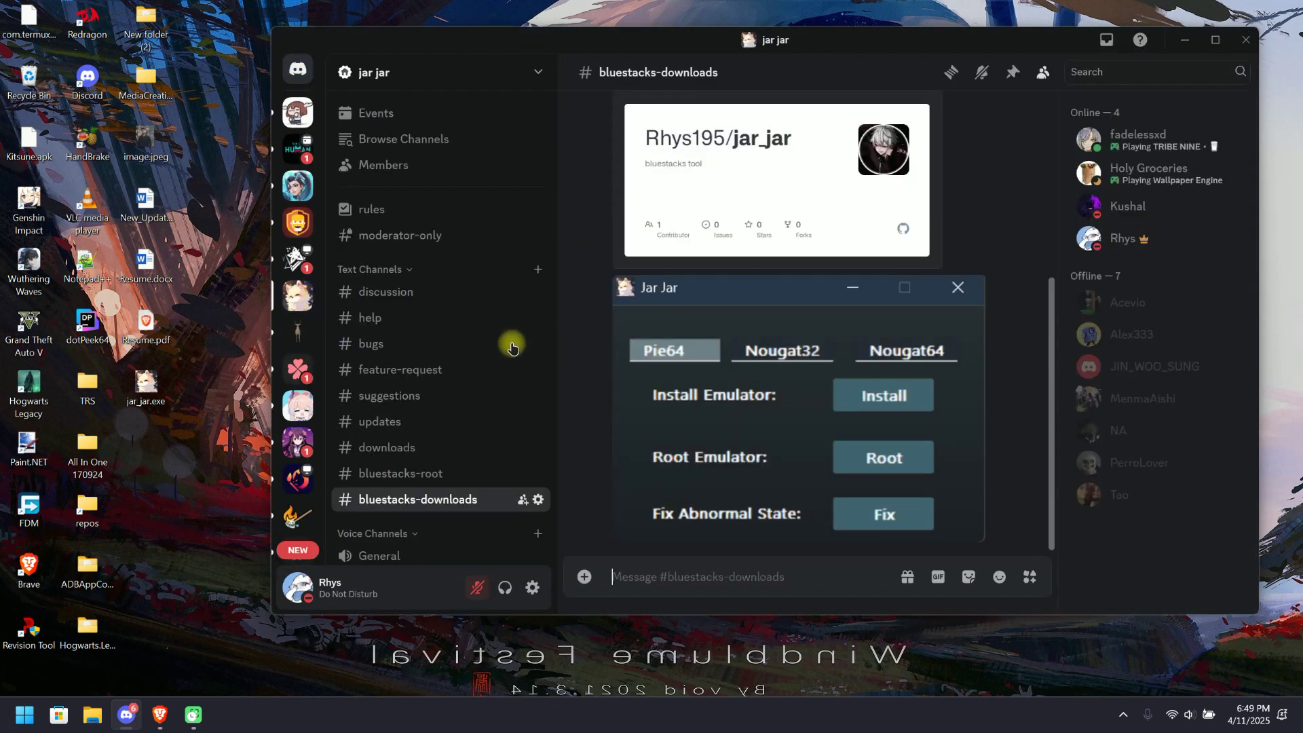
scroll(677, 461, up, 3)
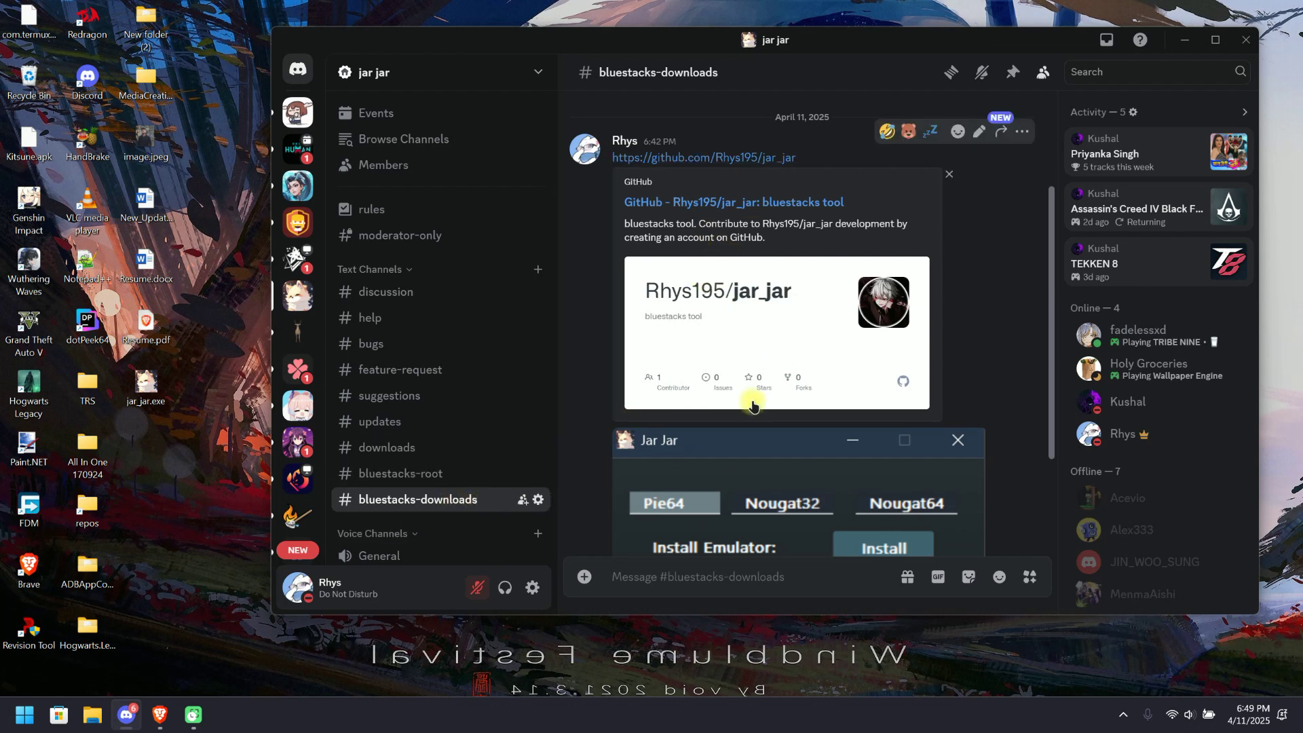
scroll(756, 407, down, 3)
scroll(725, 329, up, 3)
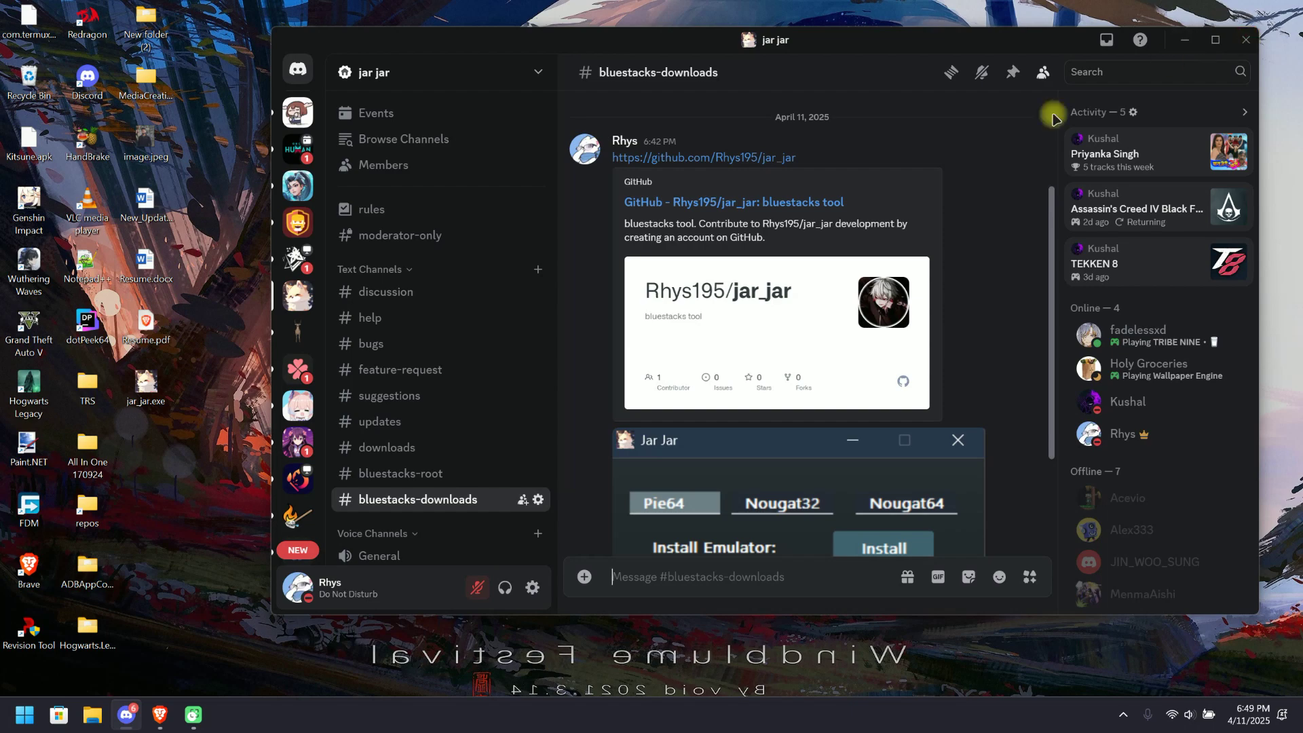
click(1186, 40)
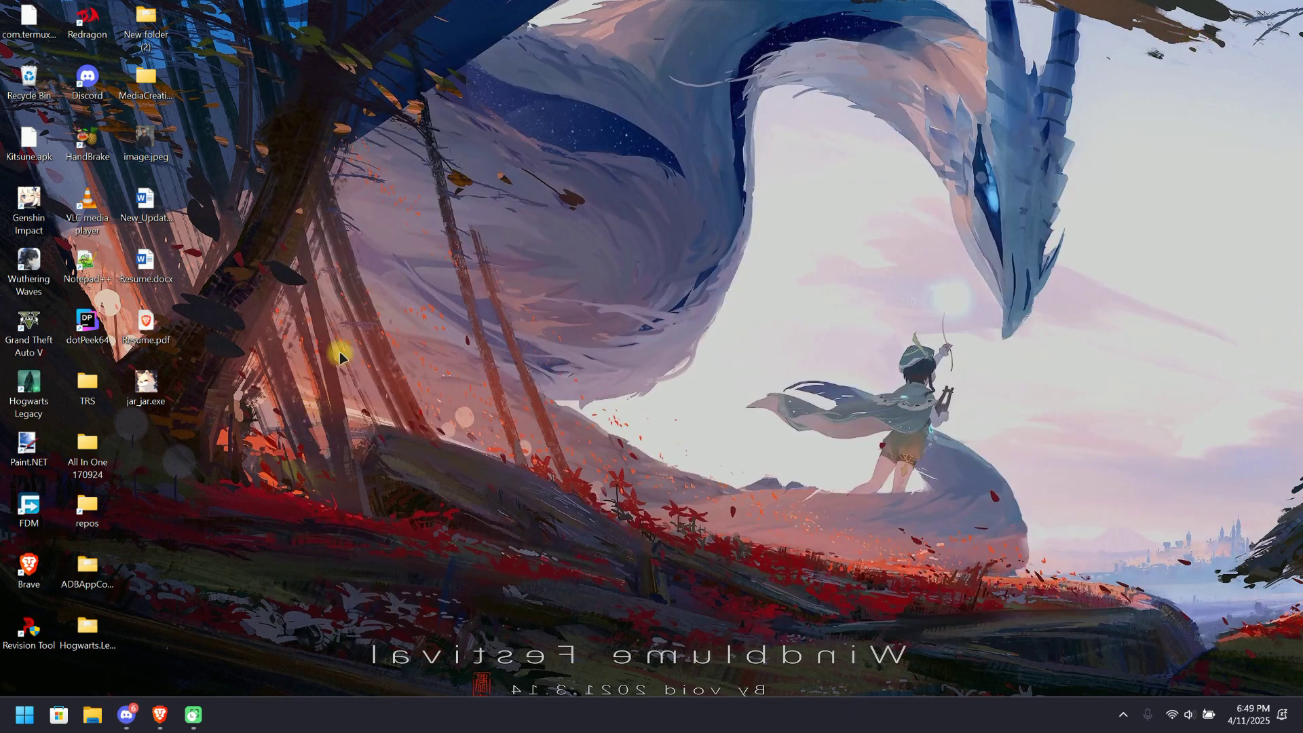
Run jar_jar.exe from the desktop as administrator
right_click(145, 384)
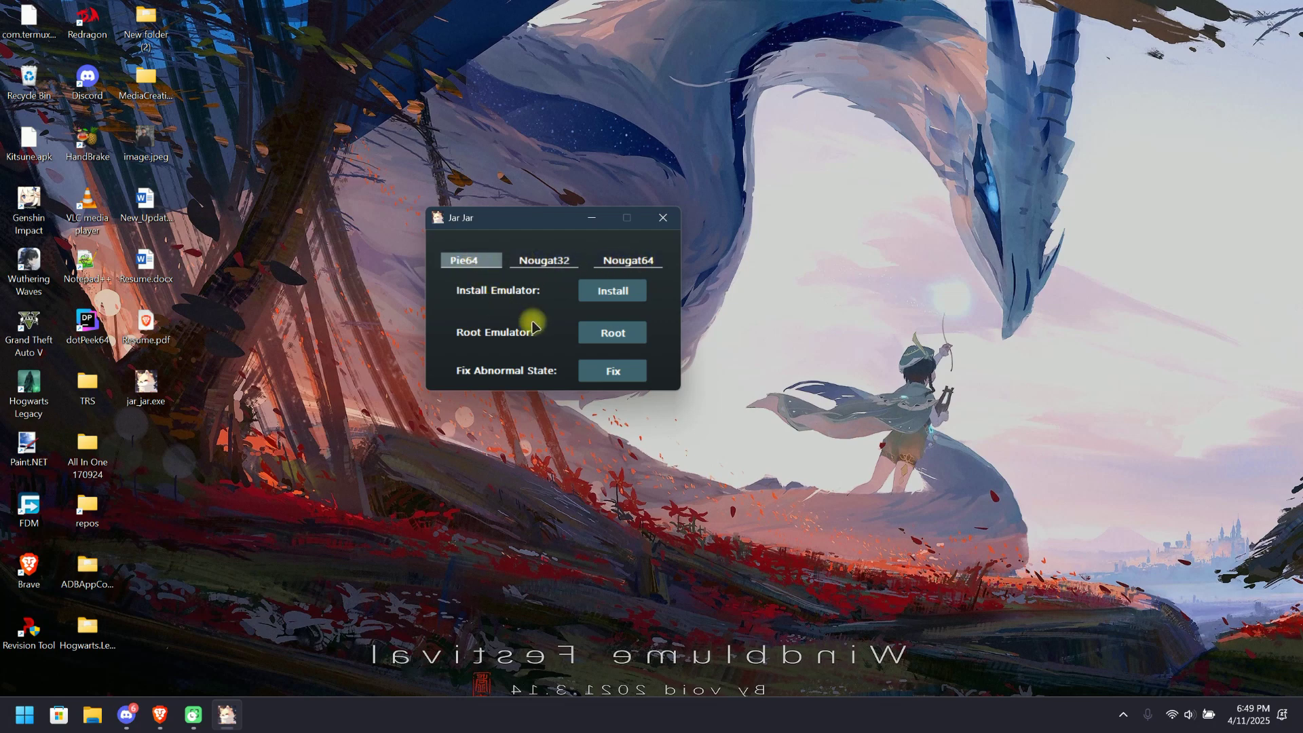
Download and extract the Pie64 BlueStacks emulator with Jar Jar's Install Emulator option
click(622, 300)
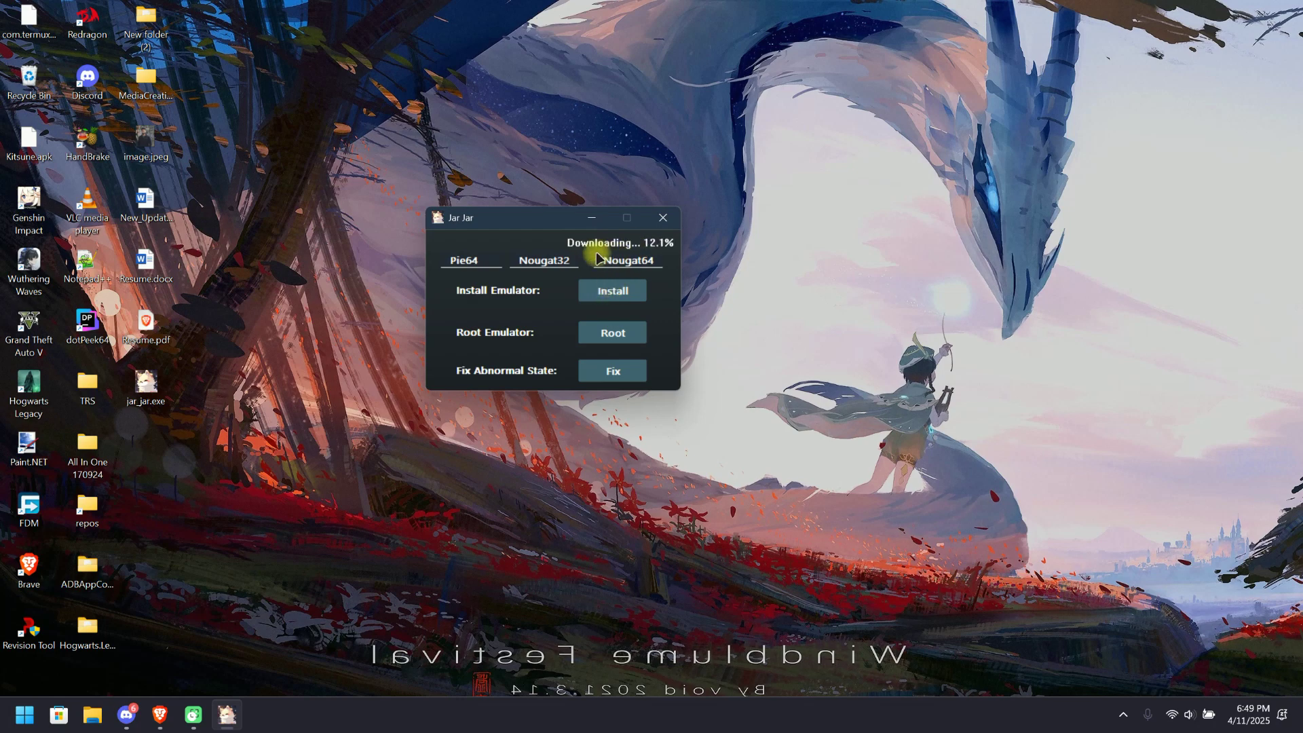
click(650, 258)
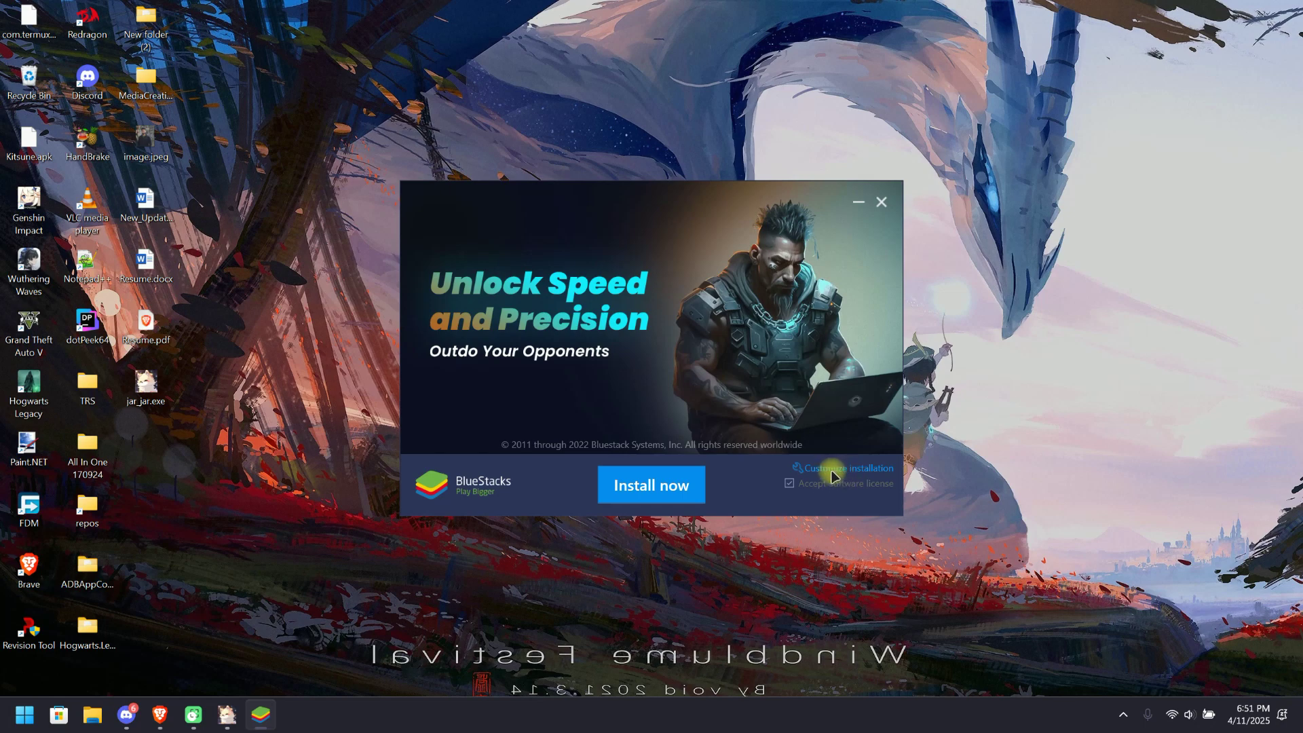
Run the BlueStacks installer's Install now, then launch the installed App Player when finished
click(665, 490)
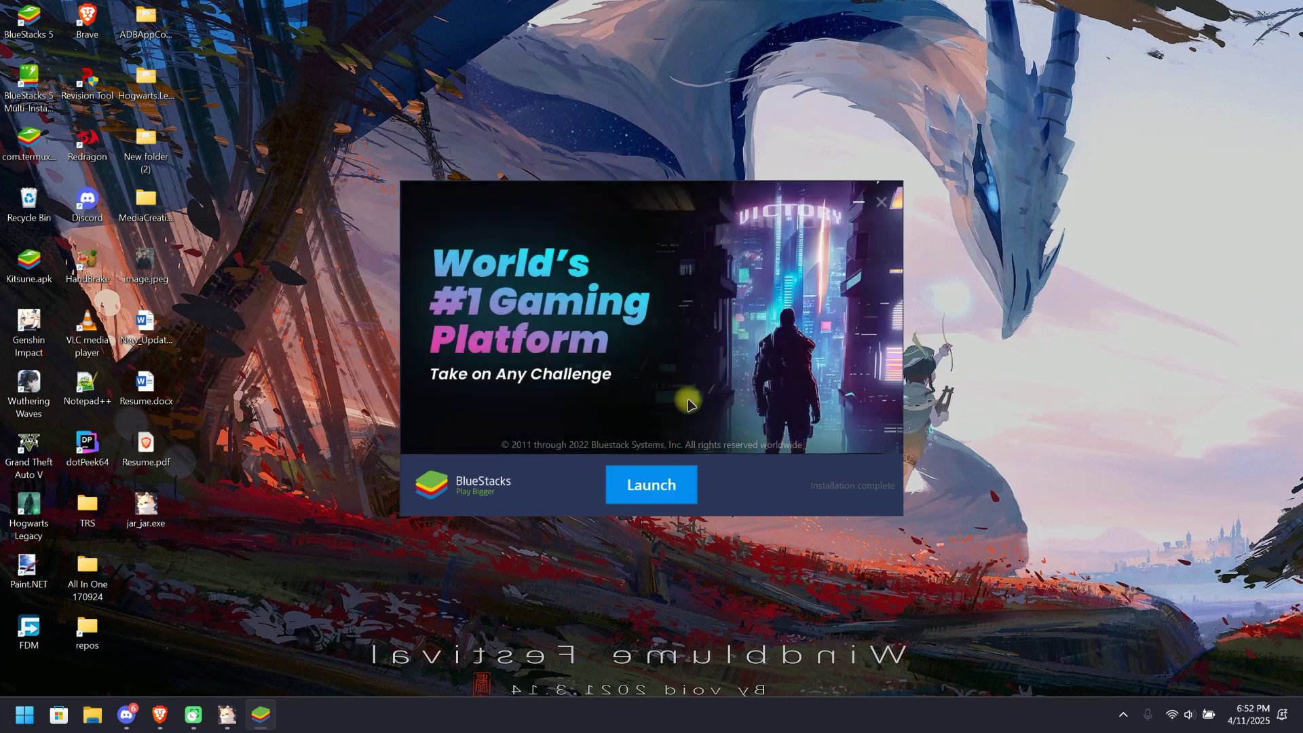
click(651, 486)
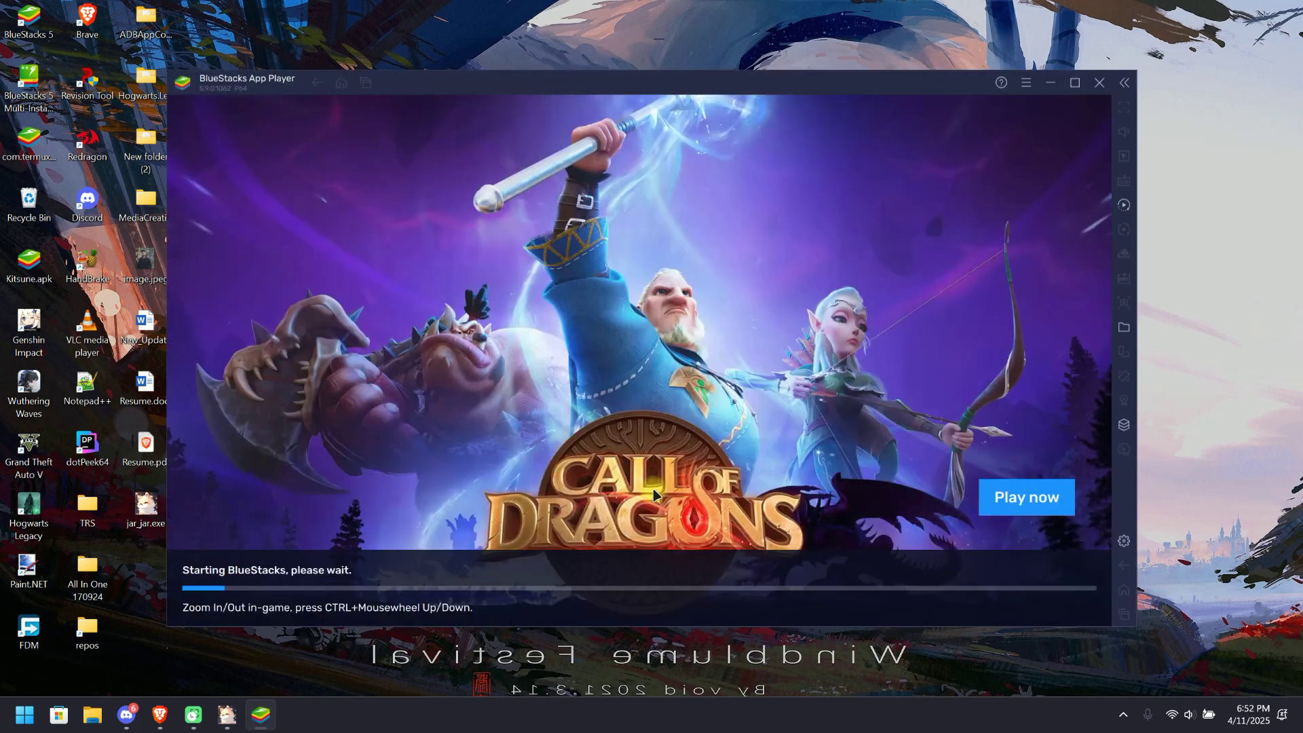
Reposition the BlueStacks window, let it reach the home screen, then exit the App Player
mouse_move(597, 83)
mouse_down()
mouse_move(698, 84)
mouse_move(634, 85)
mouse_up()
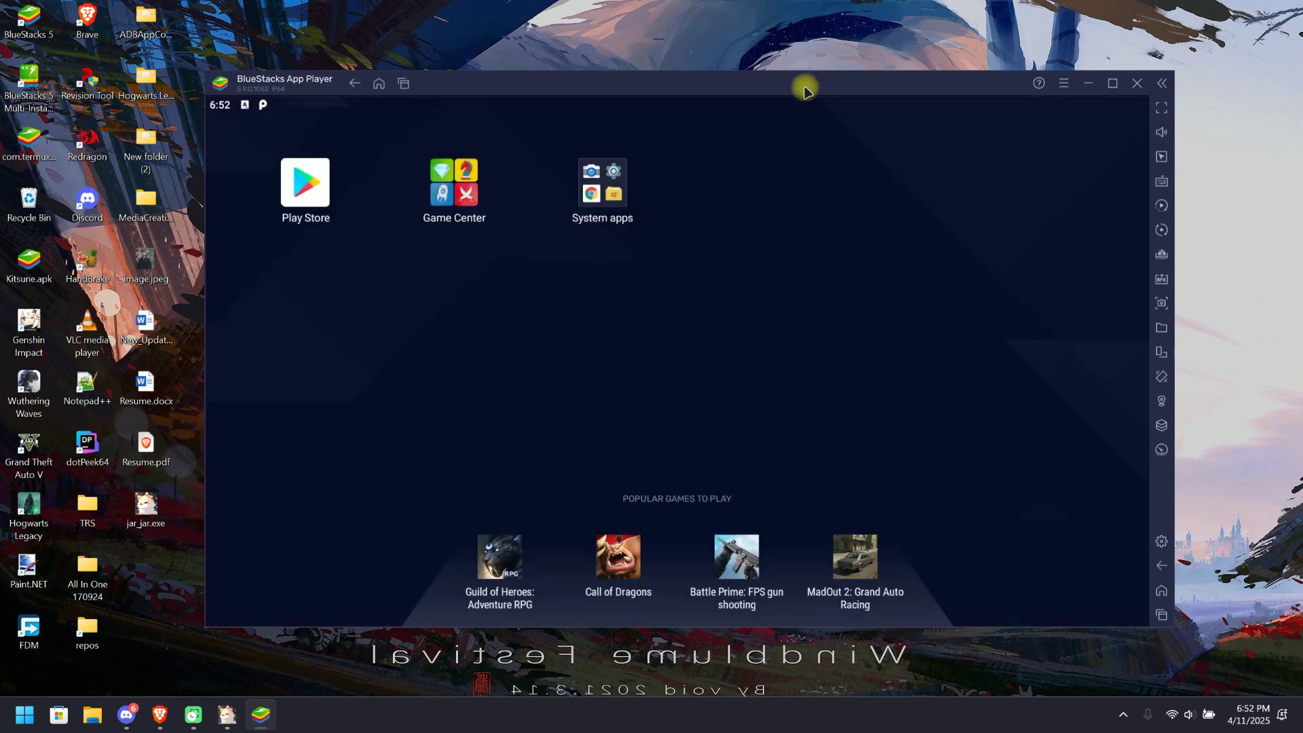
mouse_move(804, 88)
mouse_down()
mouse_move(736, 133)
mouse_move(822, 77)
mouse_up()
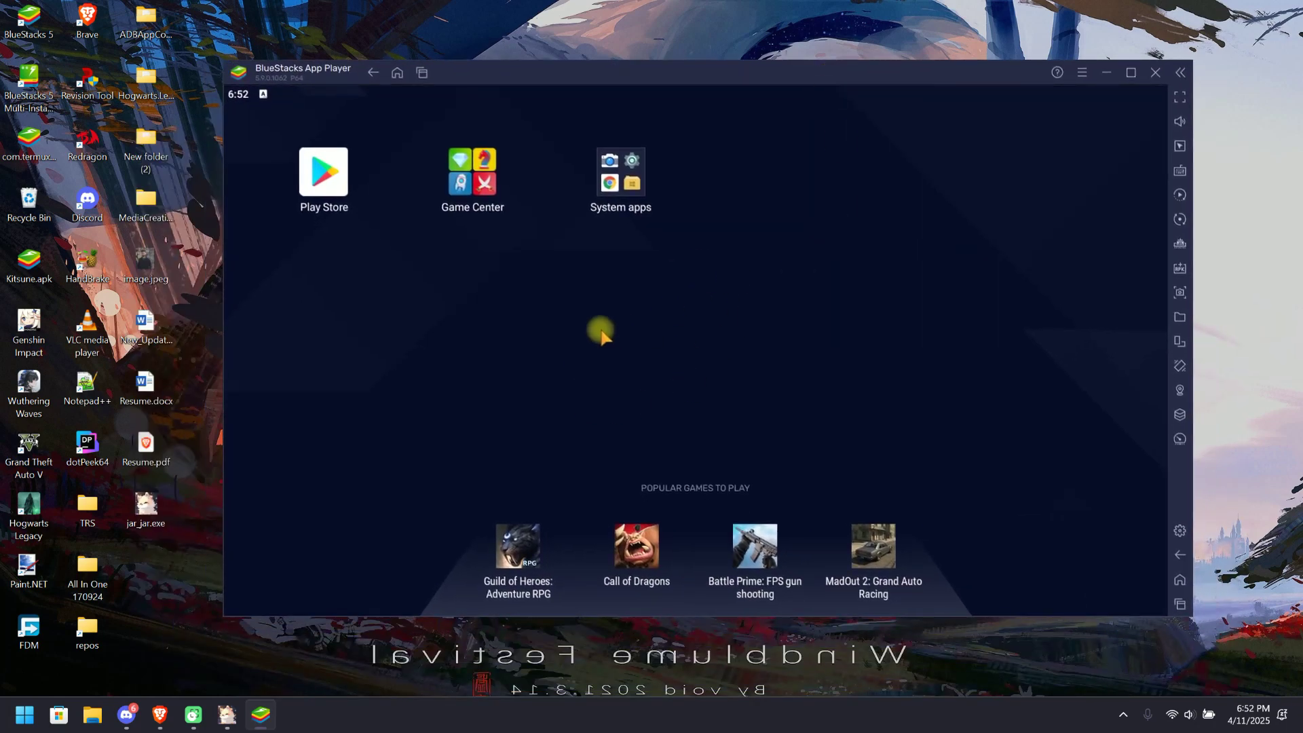
click(1152, 82)
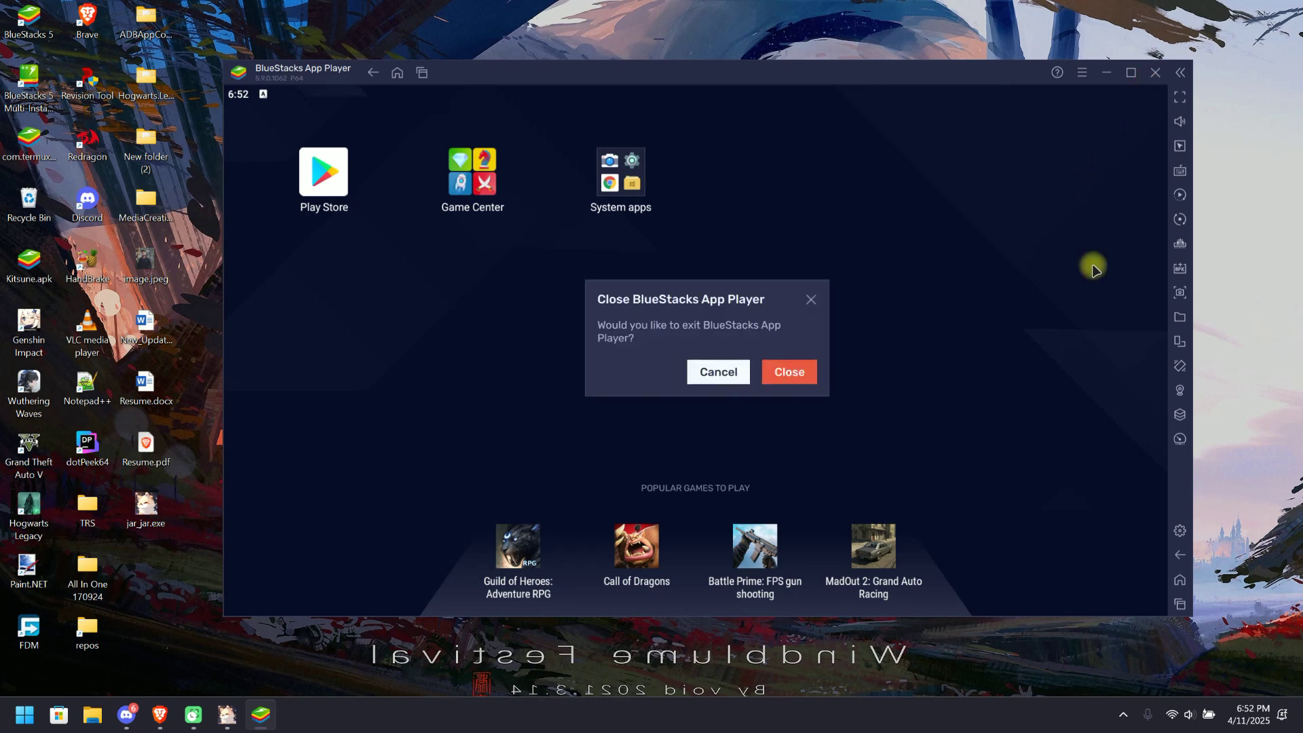
click(789, 372)
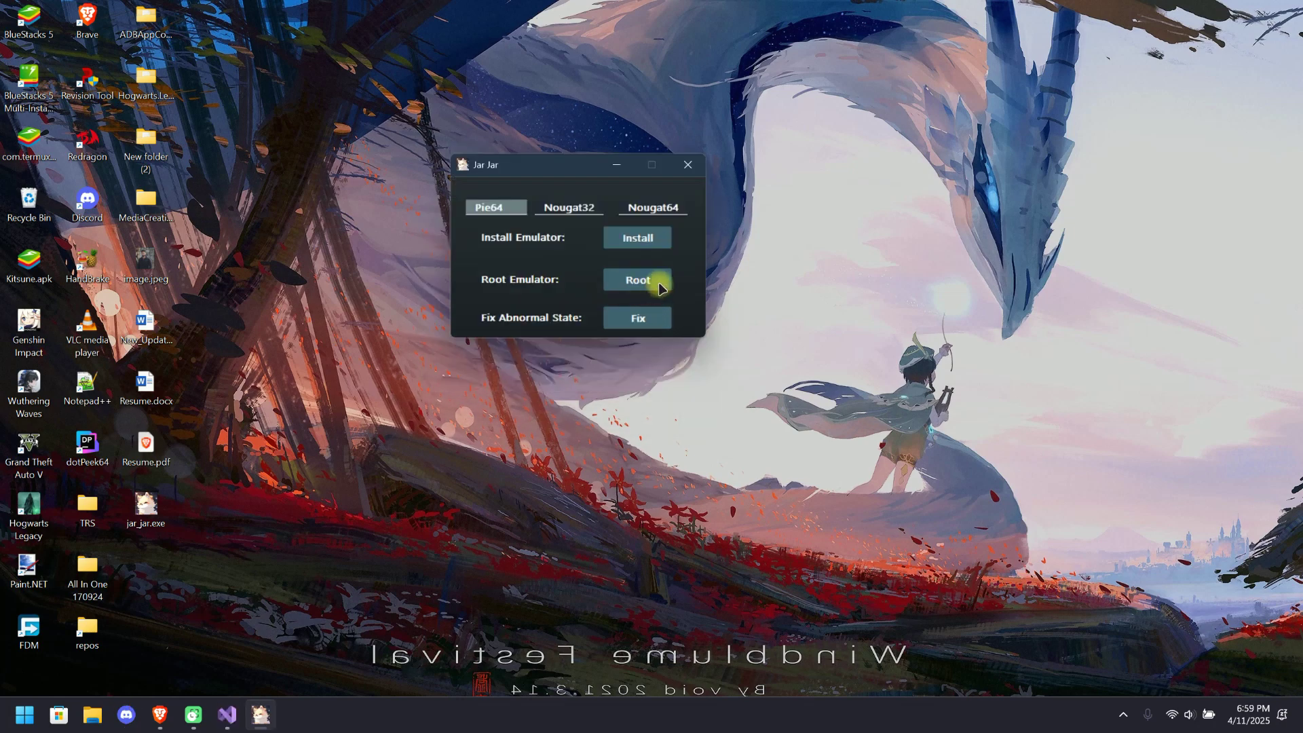
Root the Pie64 emulator in Jar Jar and dismiss the 'Root access granted' message
click(658, 289)
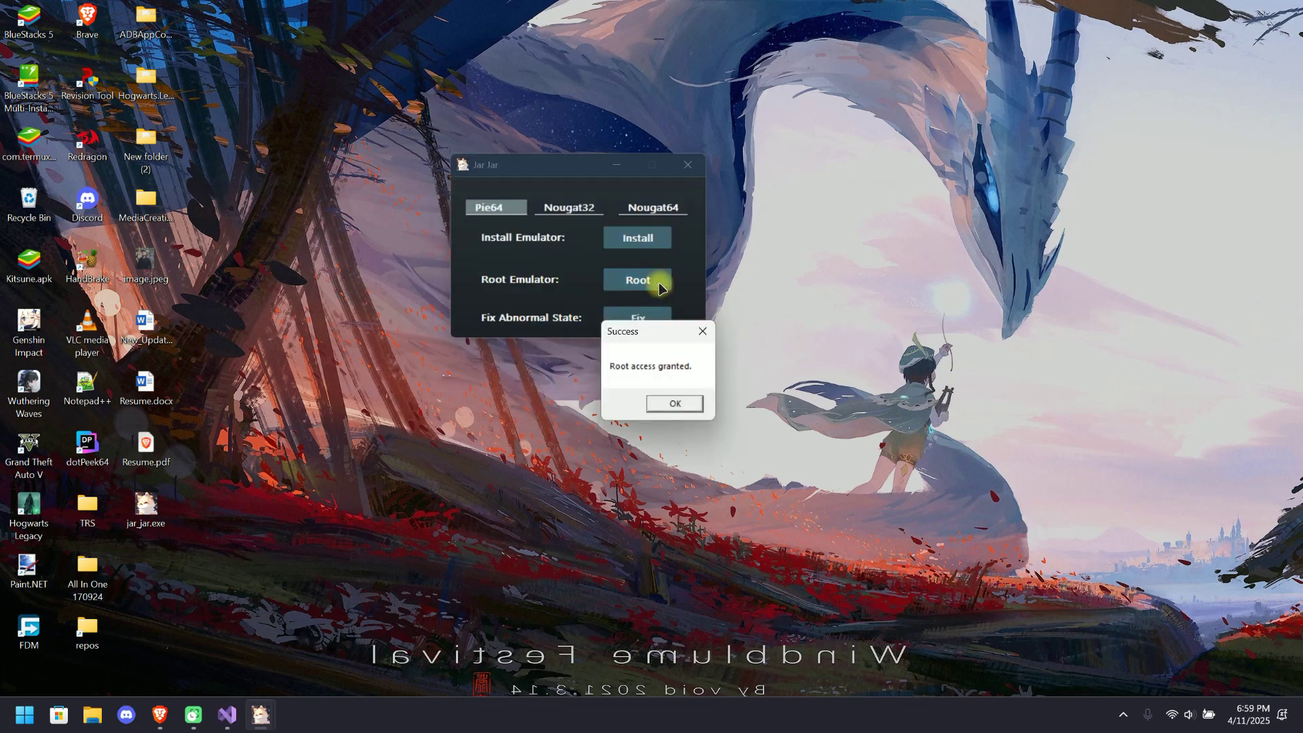
click(674, 404)
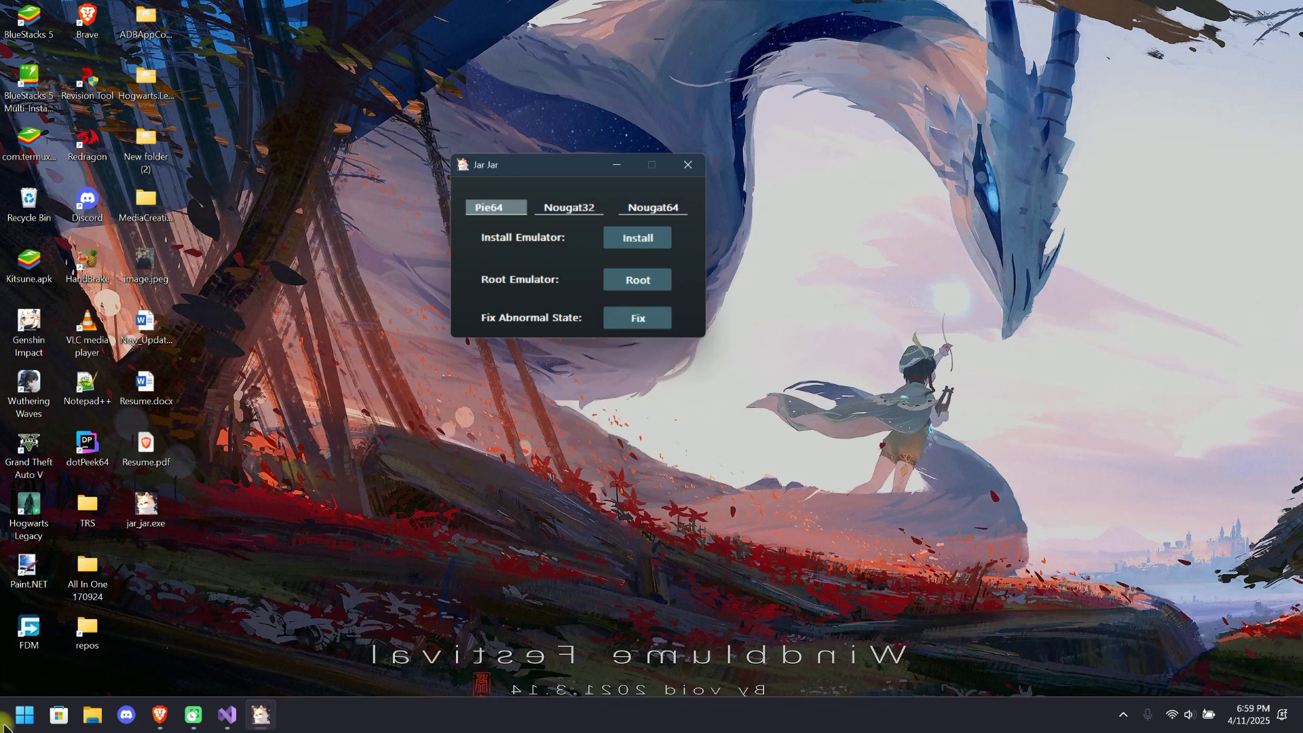
click(20, 712)
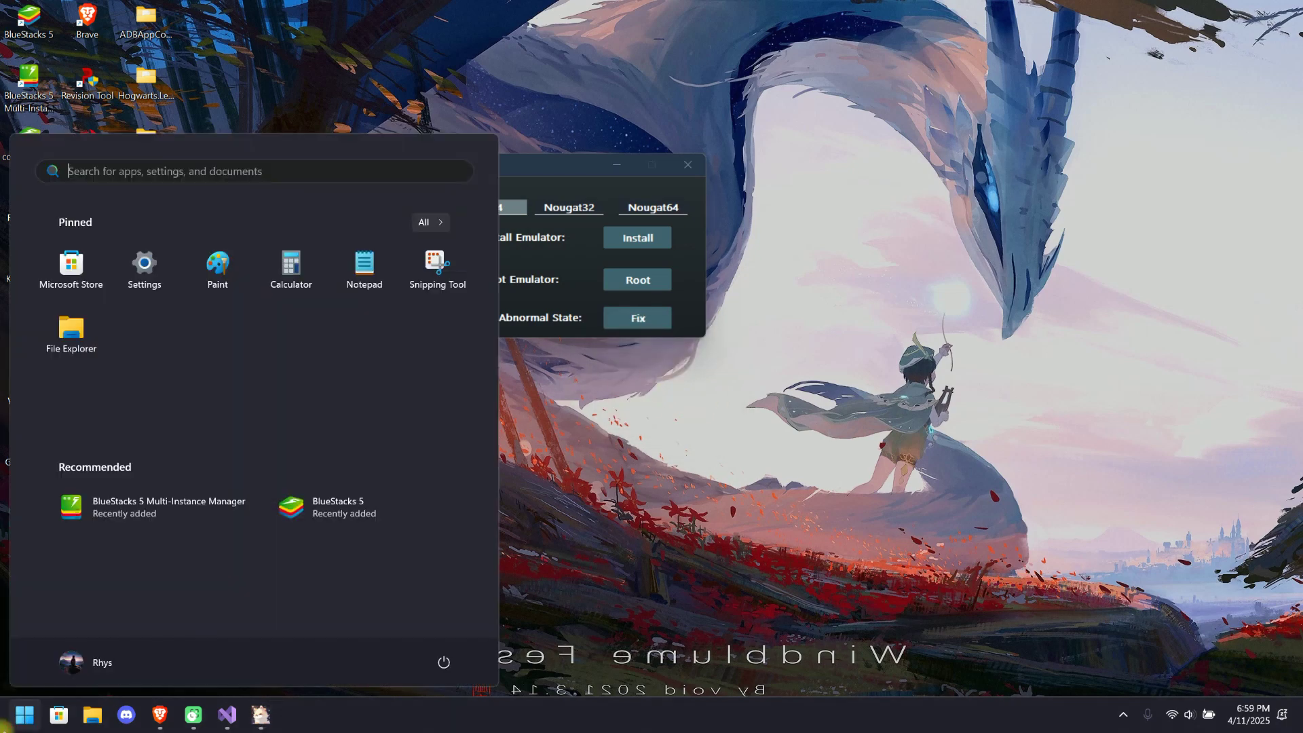
Start BlueStacks 5 and drop Kitsune.apk from the desktop into it to install Kitsune Mask
click(368, 518)
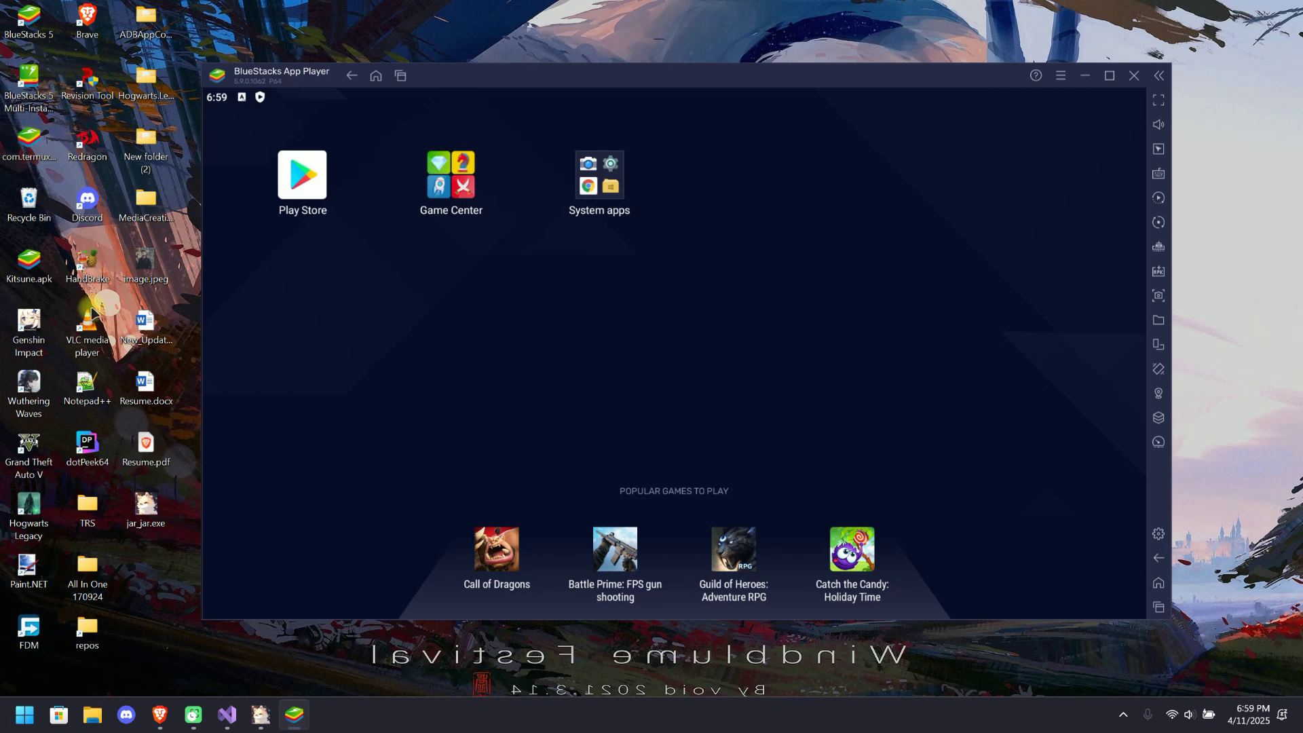
click(25, 266)
mouse_move(28, 261)
mouse_down()
mouse_move(421, 279)
mouse_move(604, 228)
mouse_up()
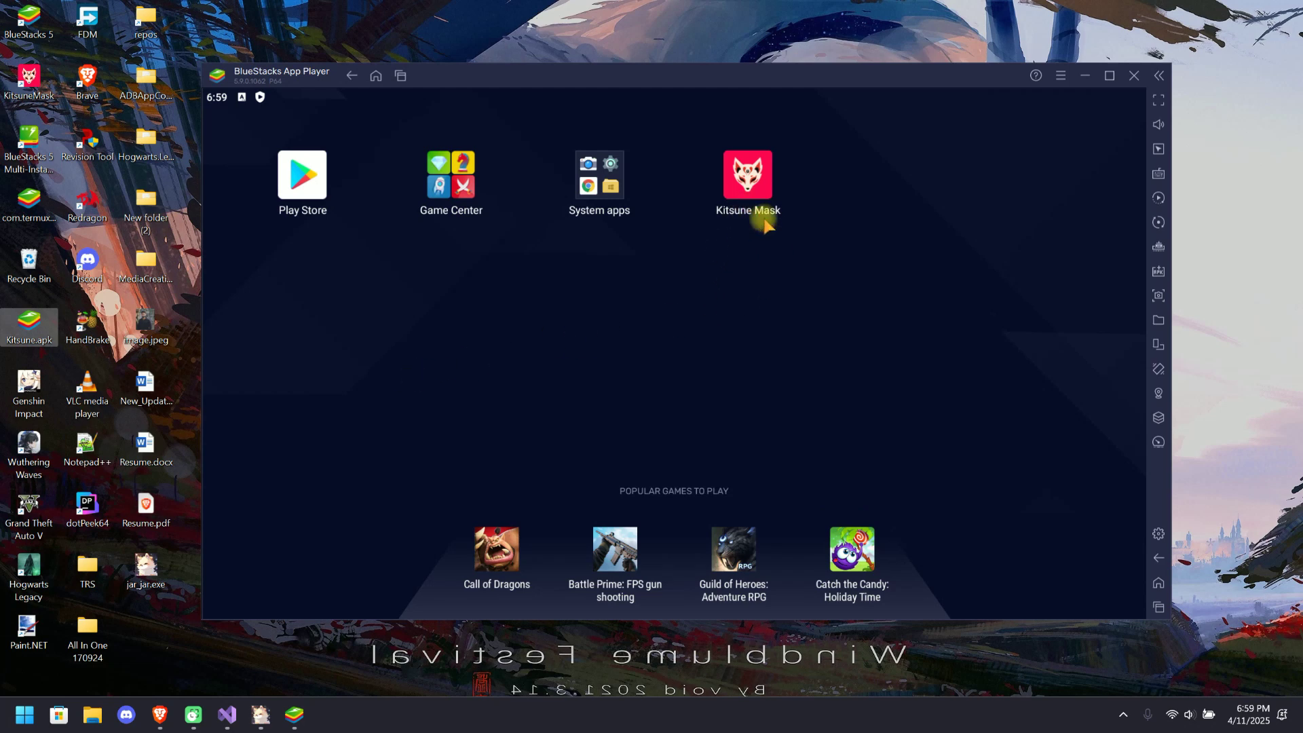
In Kitsune Mask, Direct Install Magisk into /system with storage access, then shut BlueStacks down
click(745, 192)
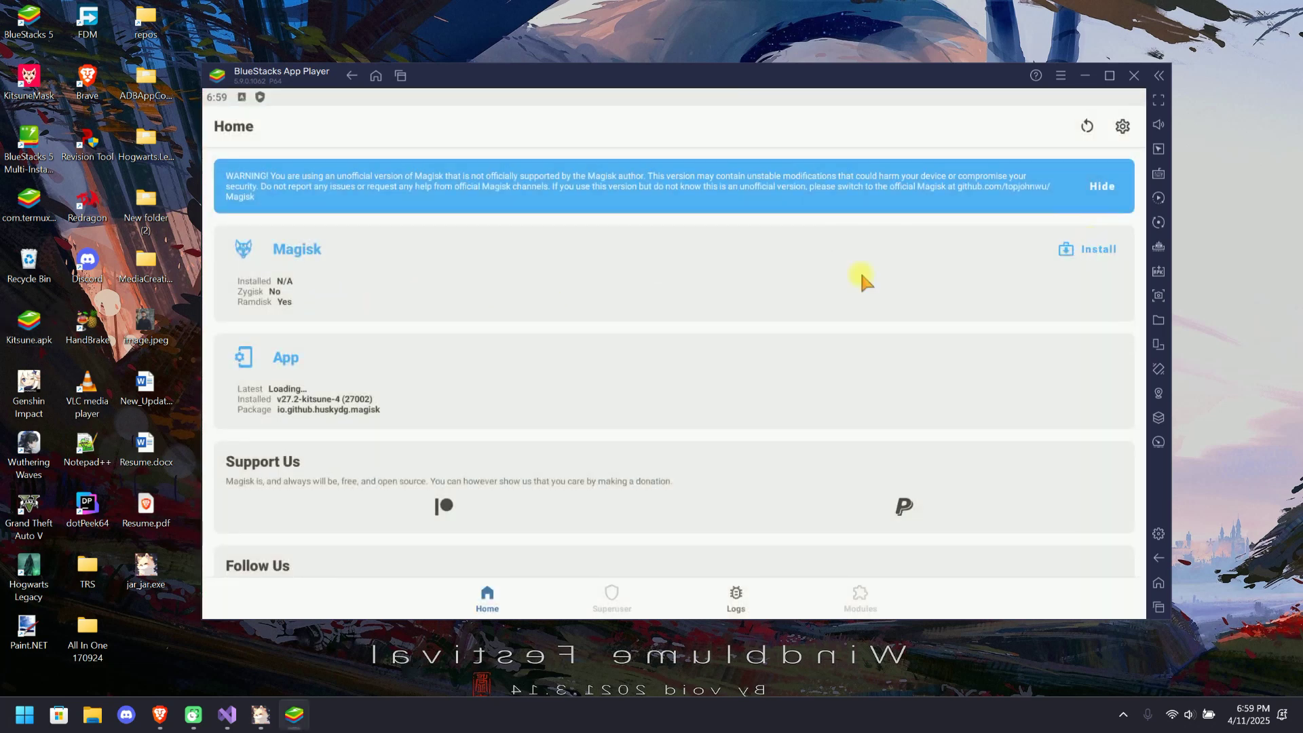
click(1092, 252)
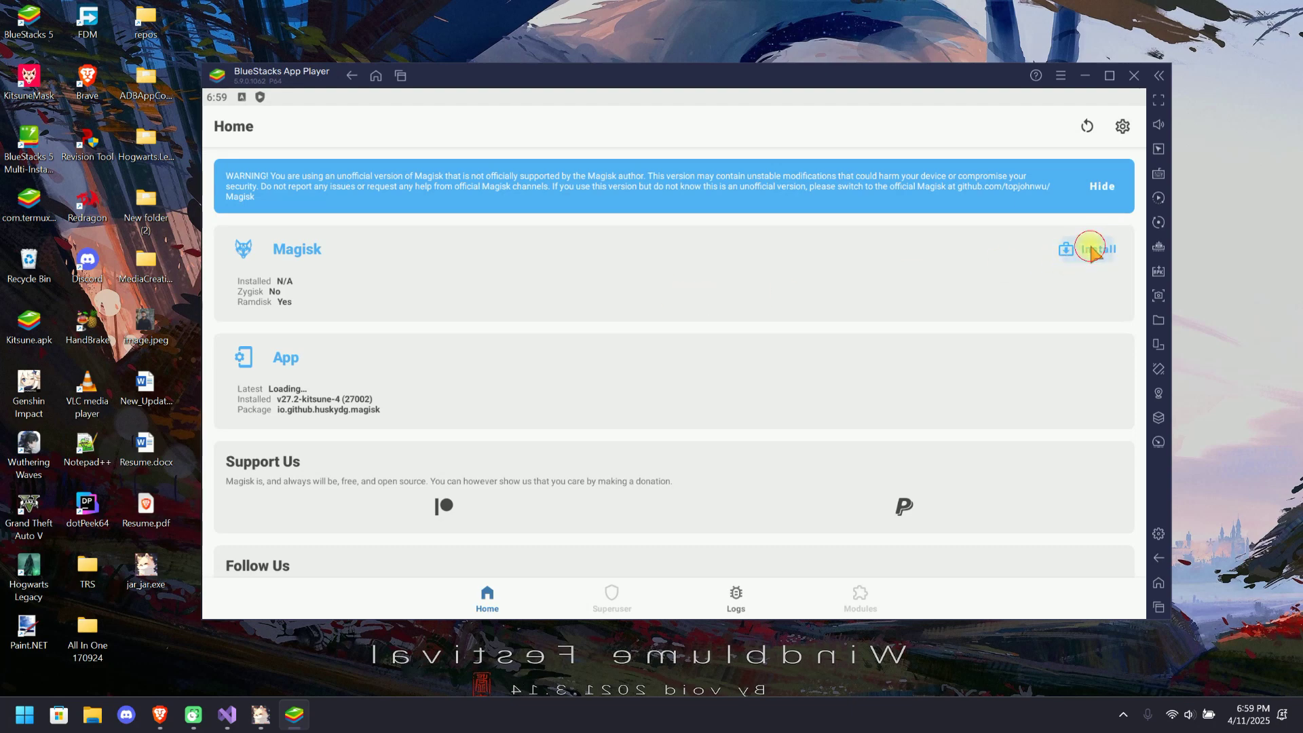
click(845, 388)
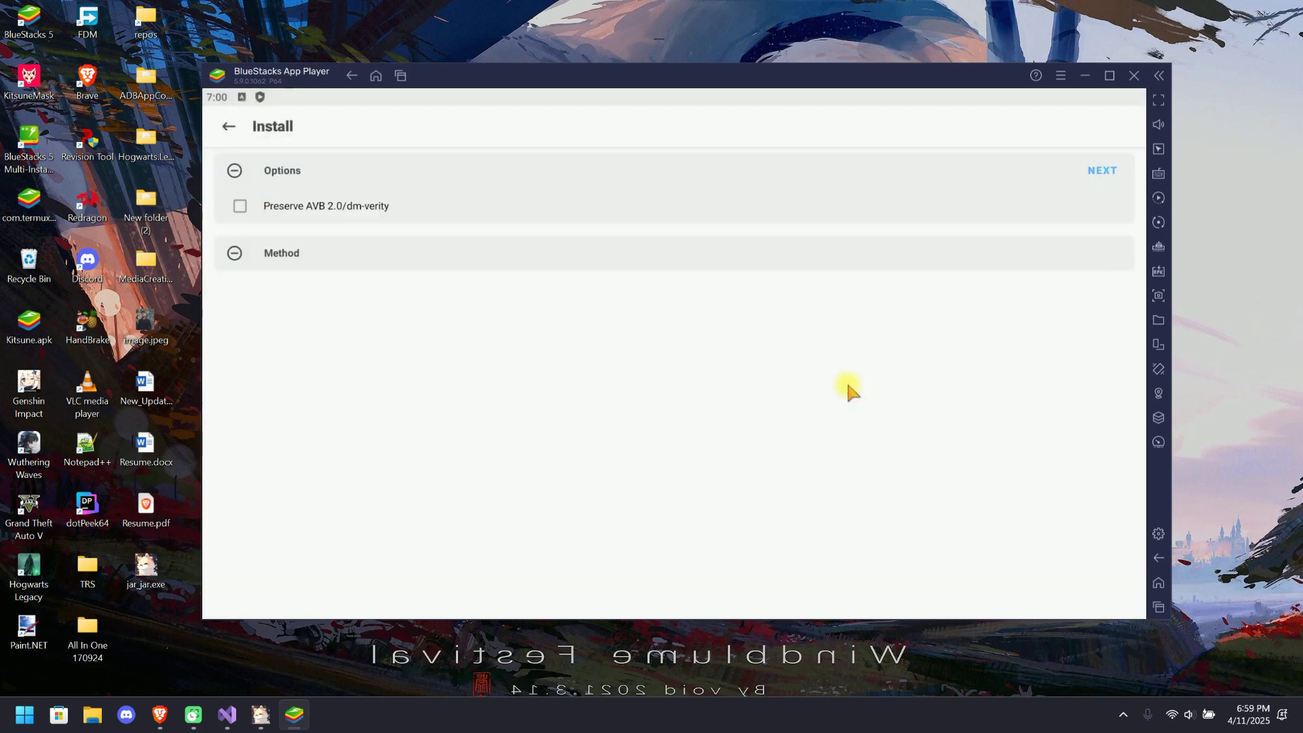
click(1095, 181)
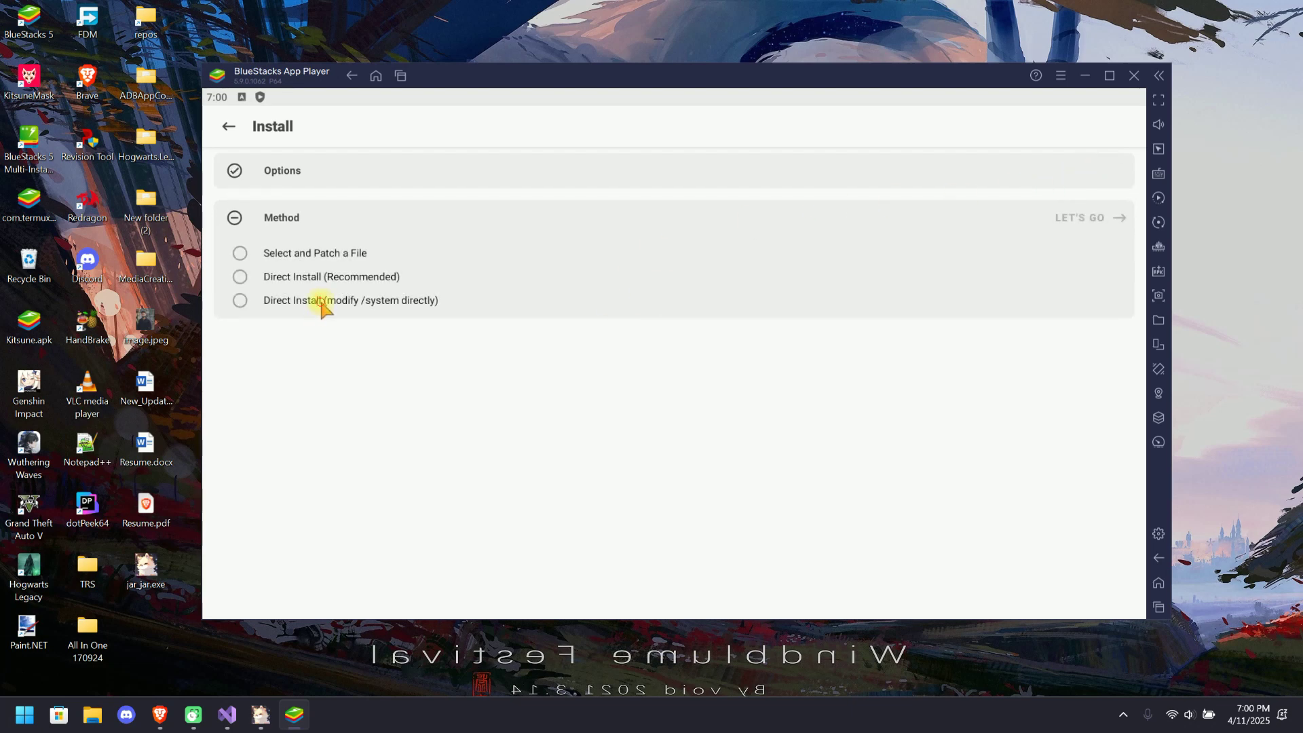
click(321, 304)
click(1090, 219)
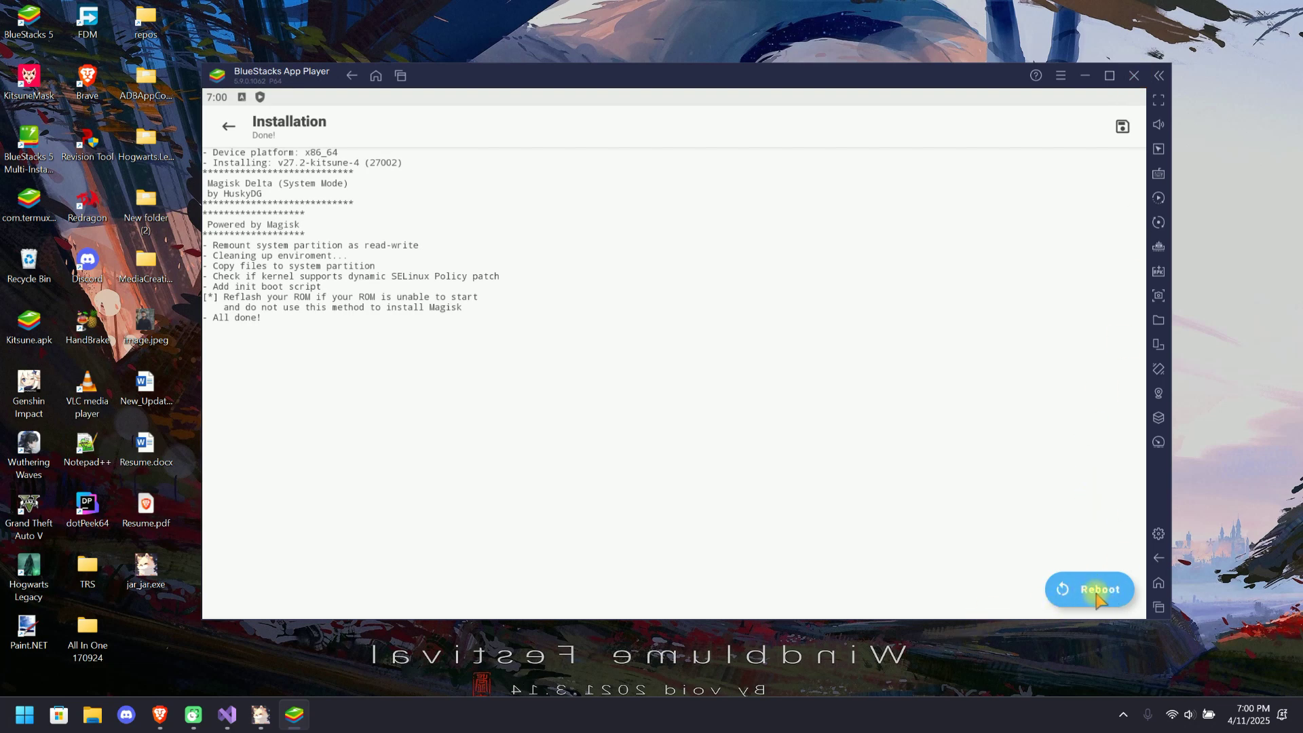
click(1140, 80)
click(774, 381)
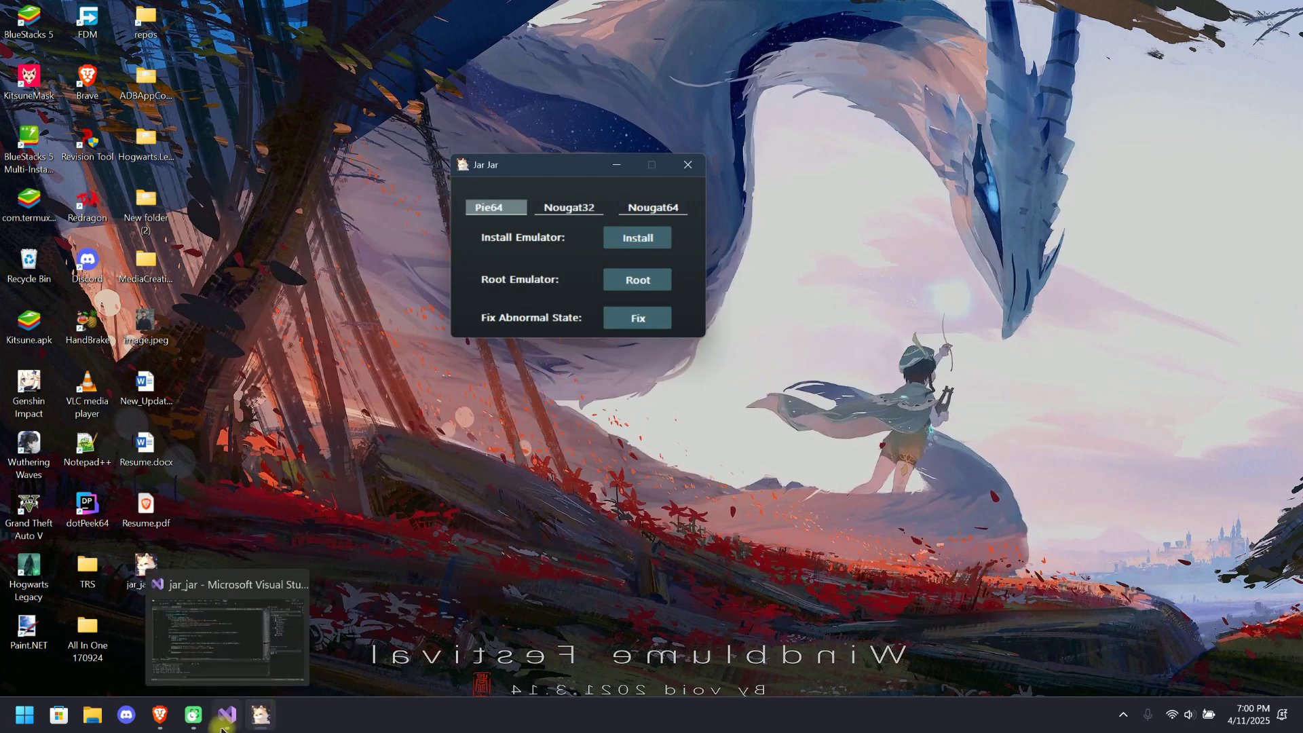
Relaunch BlueStacks 5, open Kitsune Mask to find the Abnormal State su warning, then close BlueStacks
click(25, 715)
click(395, 521)
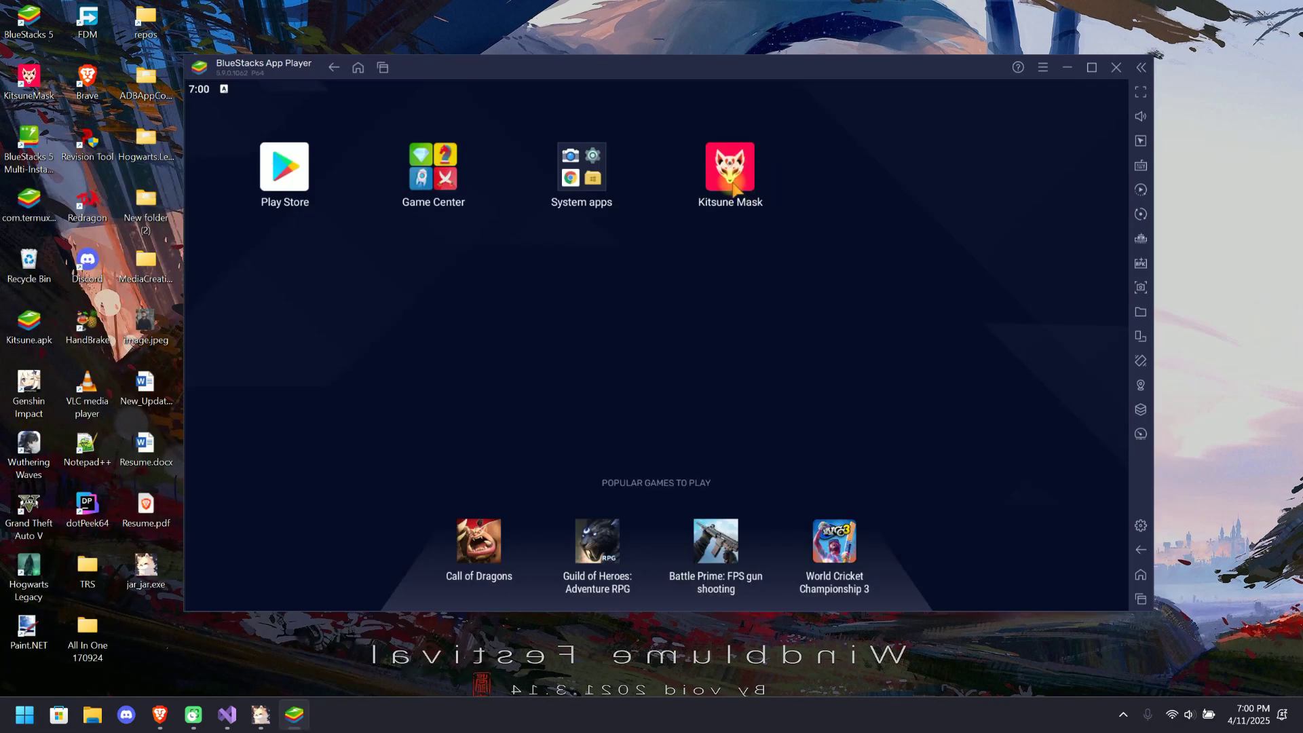
click(730, 182)
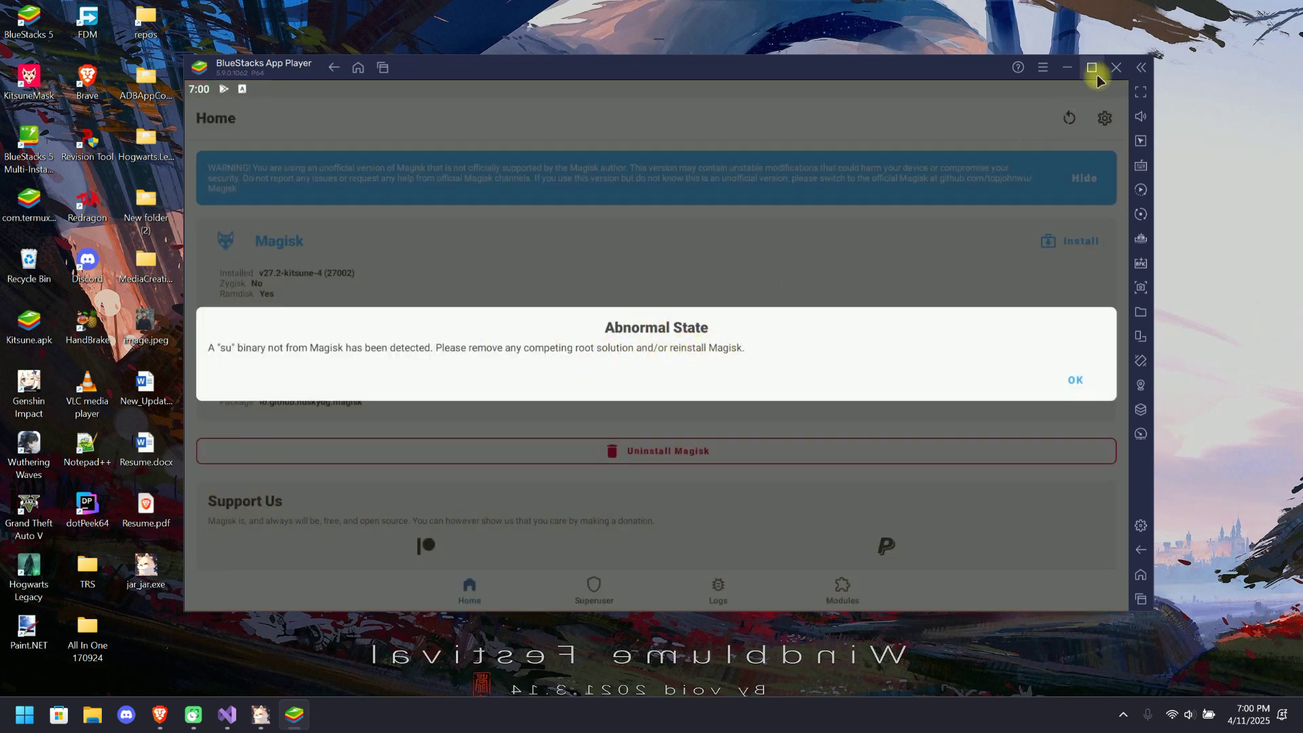
click(1116, 71)
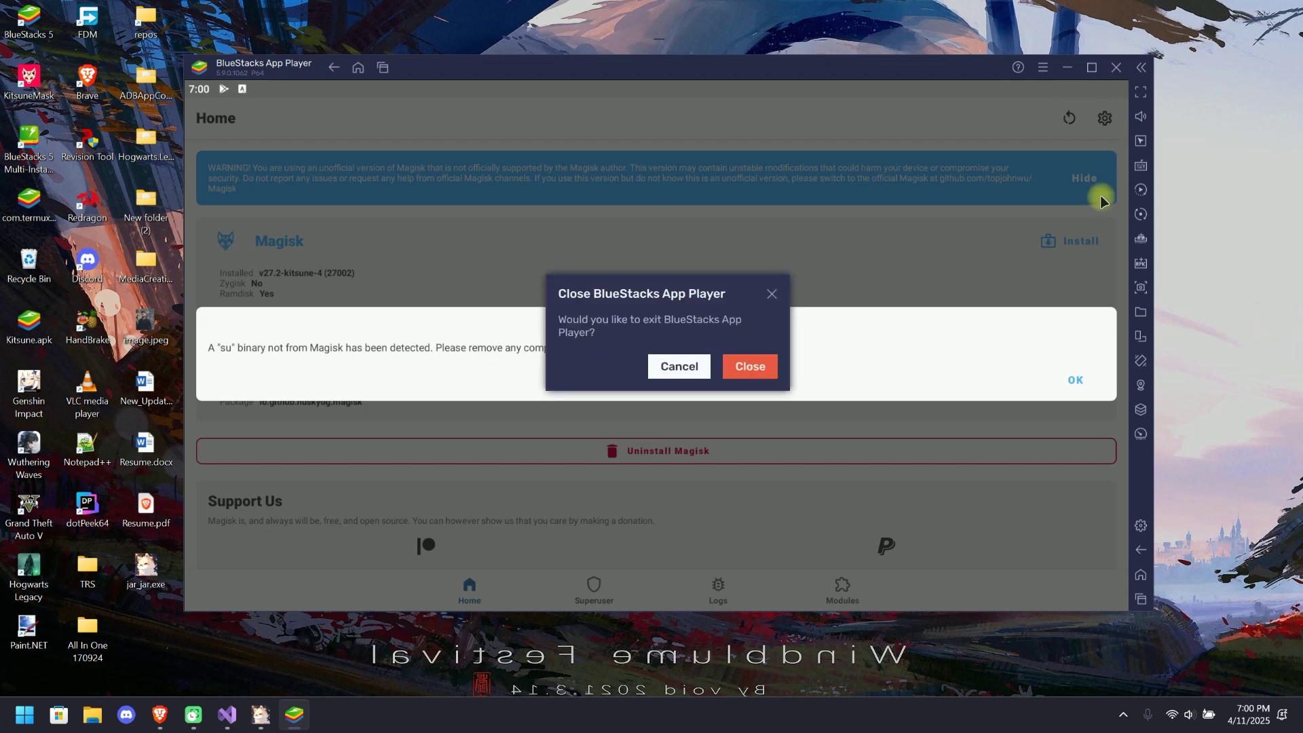
click(750, 368)
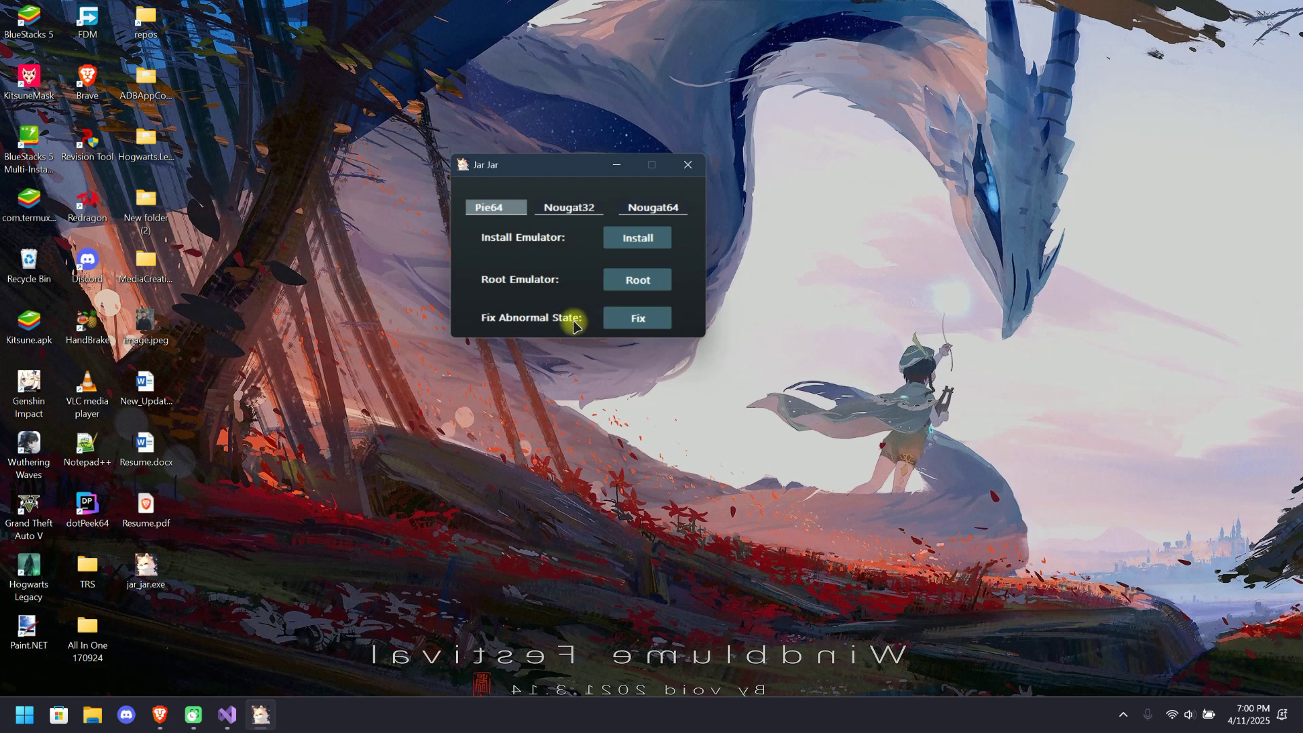
Run Jar Jar's Pie64 Fix Abnormal State and dismiss the 'abnormal state fixed.' message
click(661, 324)
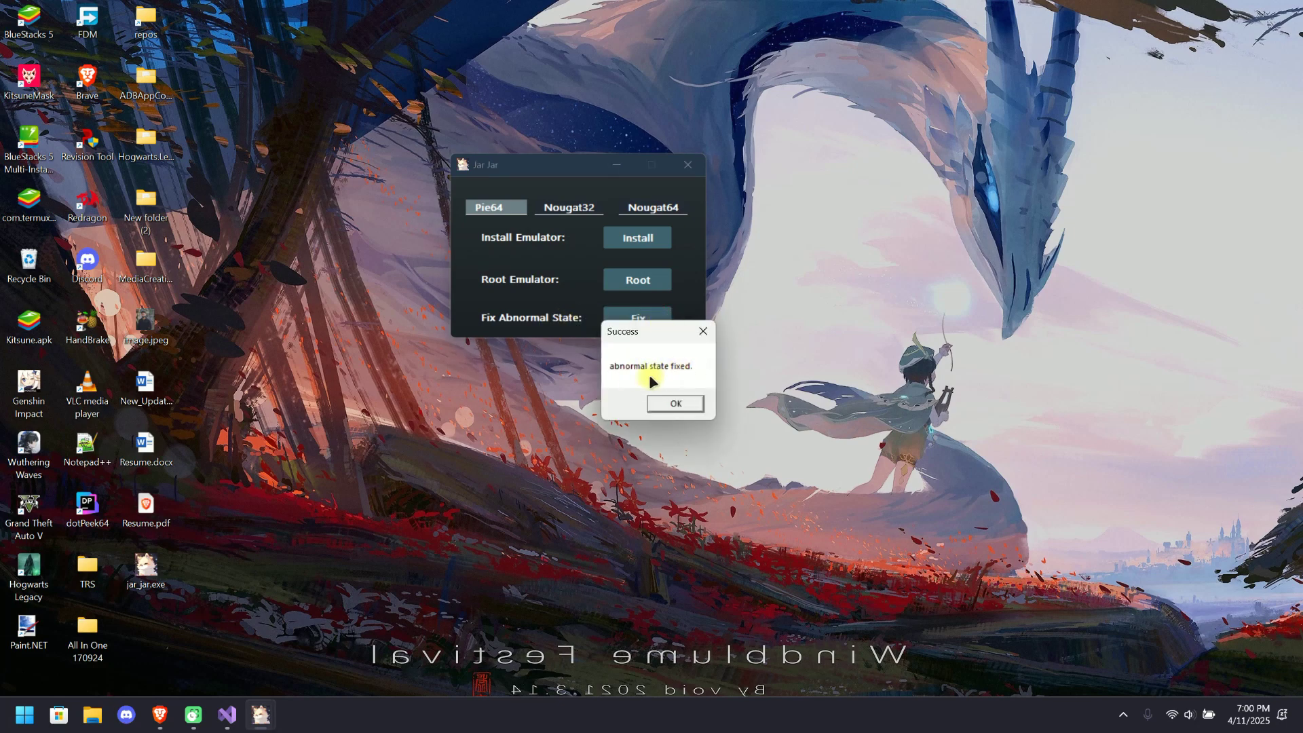
click(682, 405)
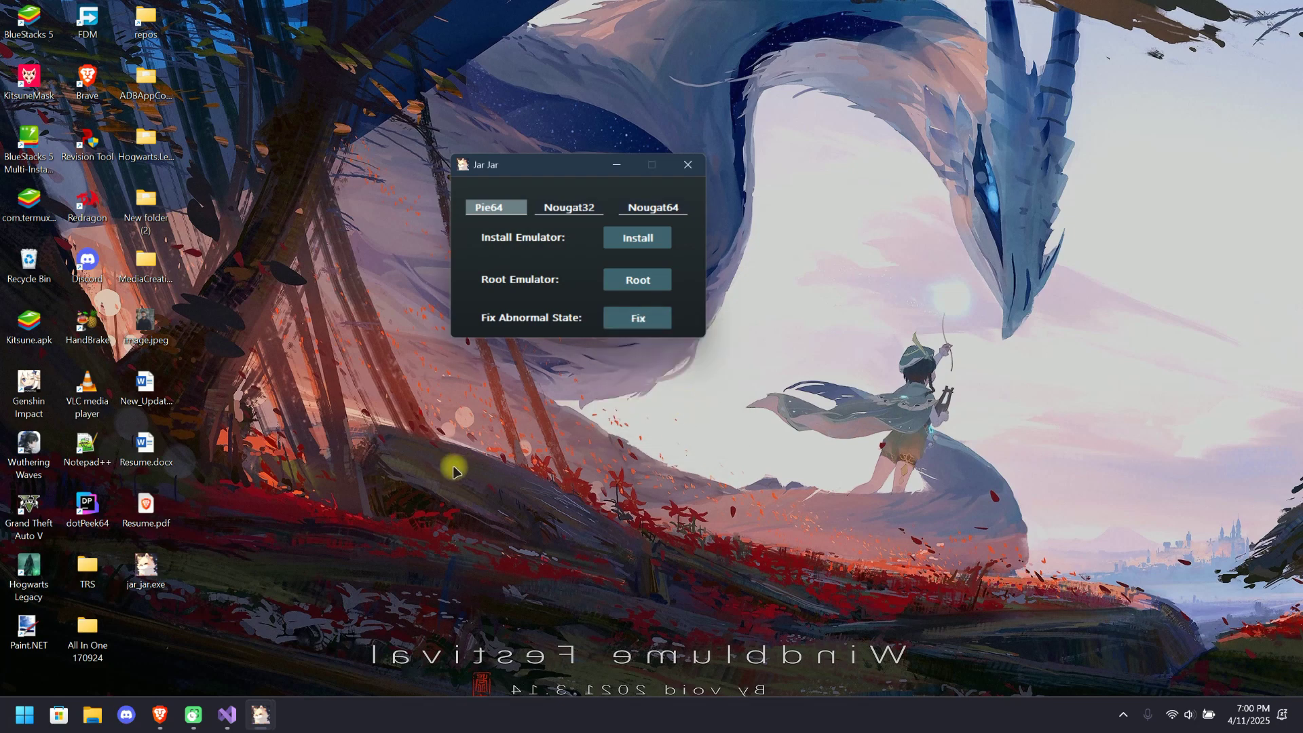
Relaunch BlueStacks 5 from the Windows Start menu and open Kitsune Mask
mouse_move(229, 723)
click(25, 715)
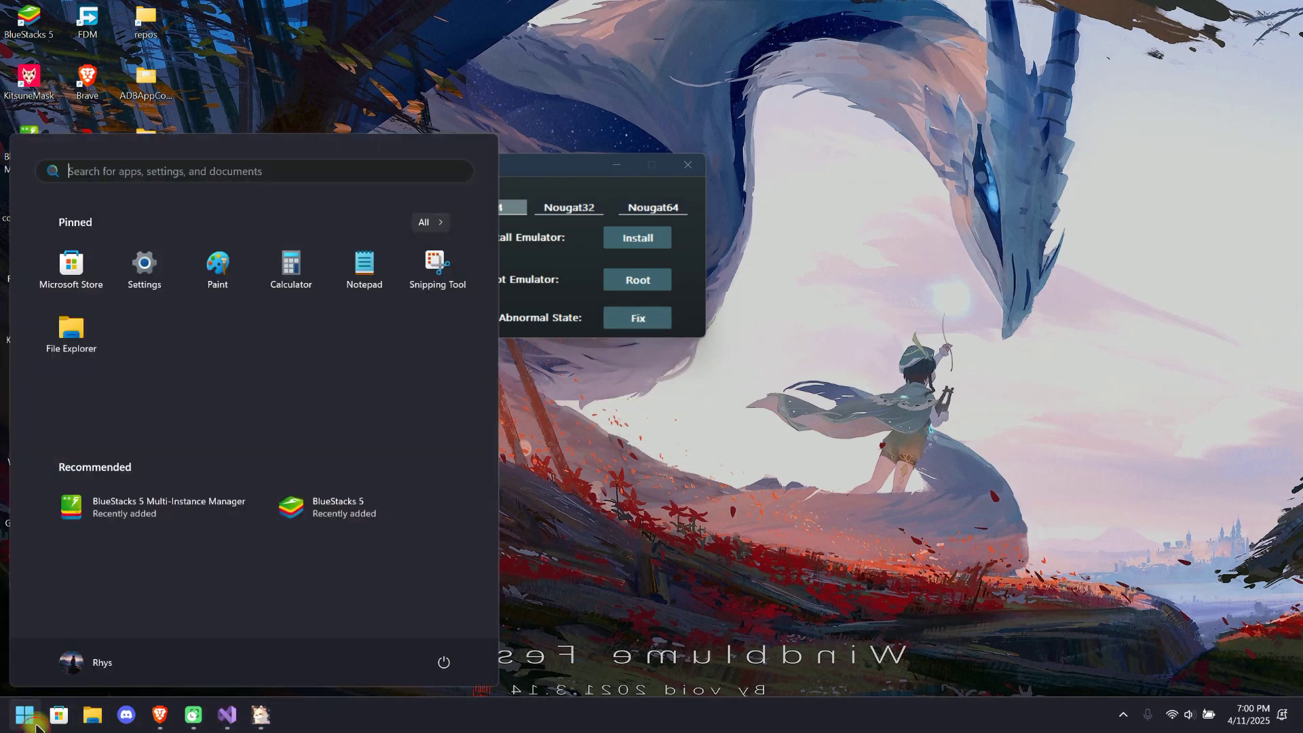
click(352, 515)
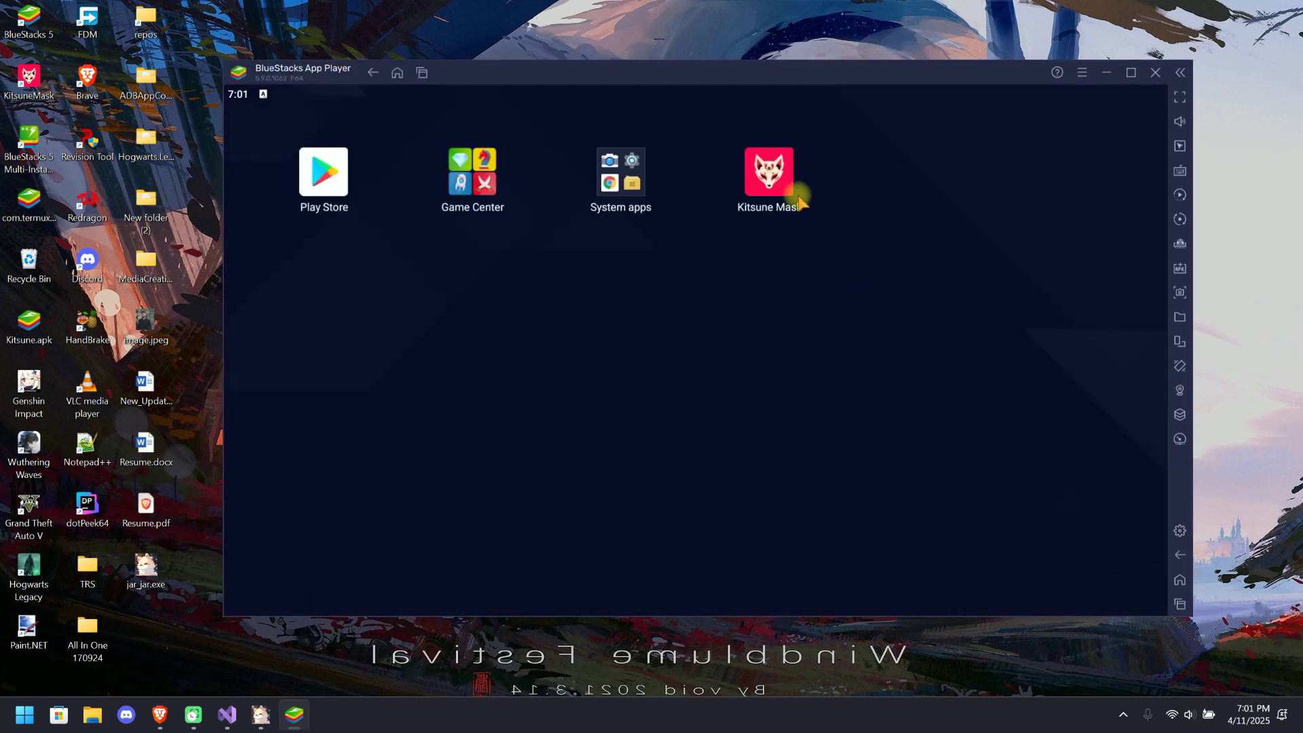
click(777, 179)
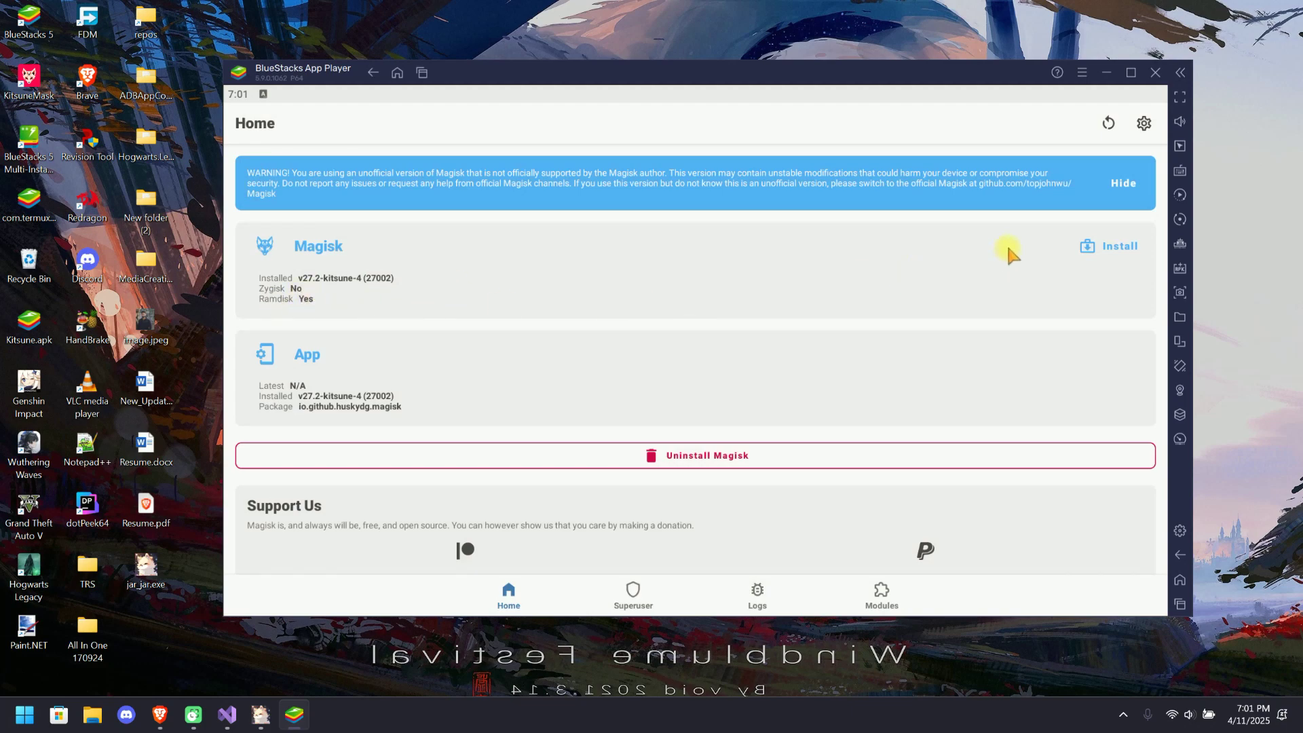
Switch on the Zygisk toggle in the Magisk section of Kitsune Mask's settings
click(1143, 123)
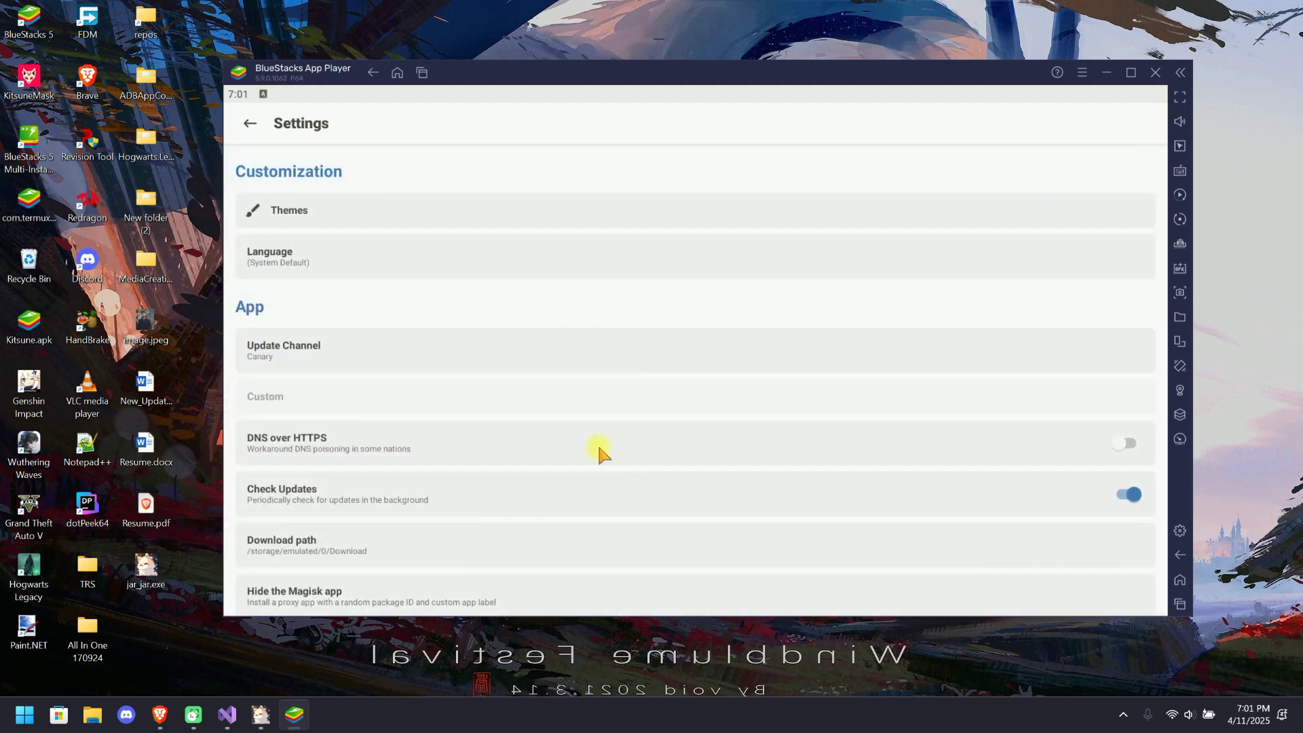
drag(597, 450, 597, 277)
scroll(486, 314, down, 3)
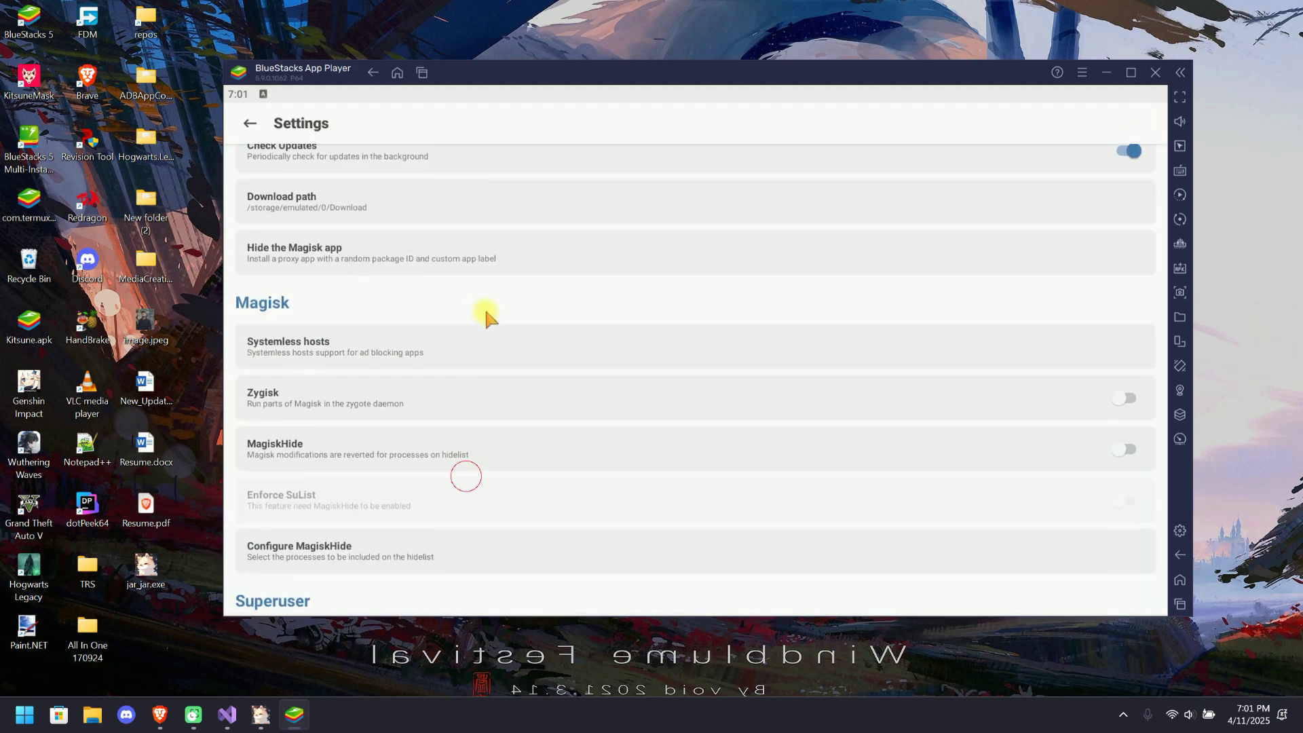
click(1106, 393)
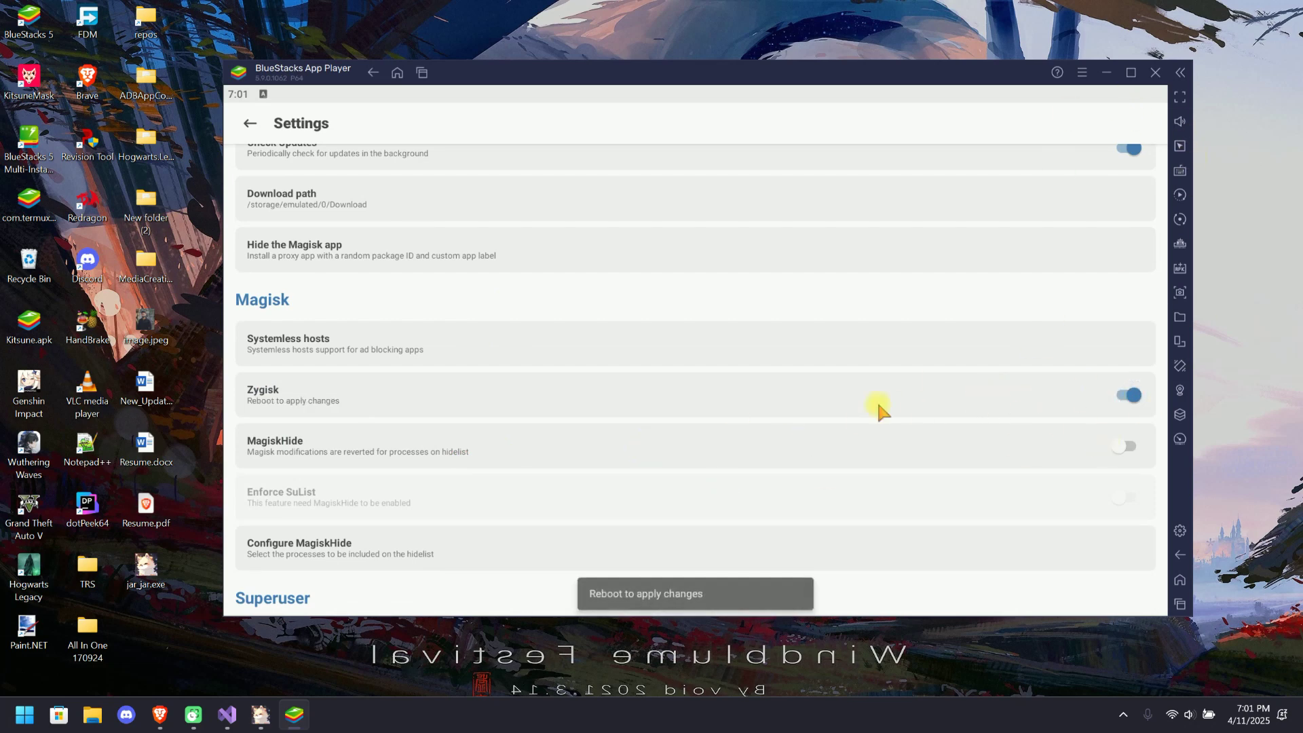
Leave the settings and exit Kitsune Mask to the BlueStacks home screen
scroll(814, 441, up, 1)
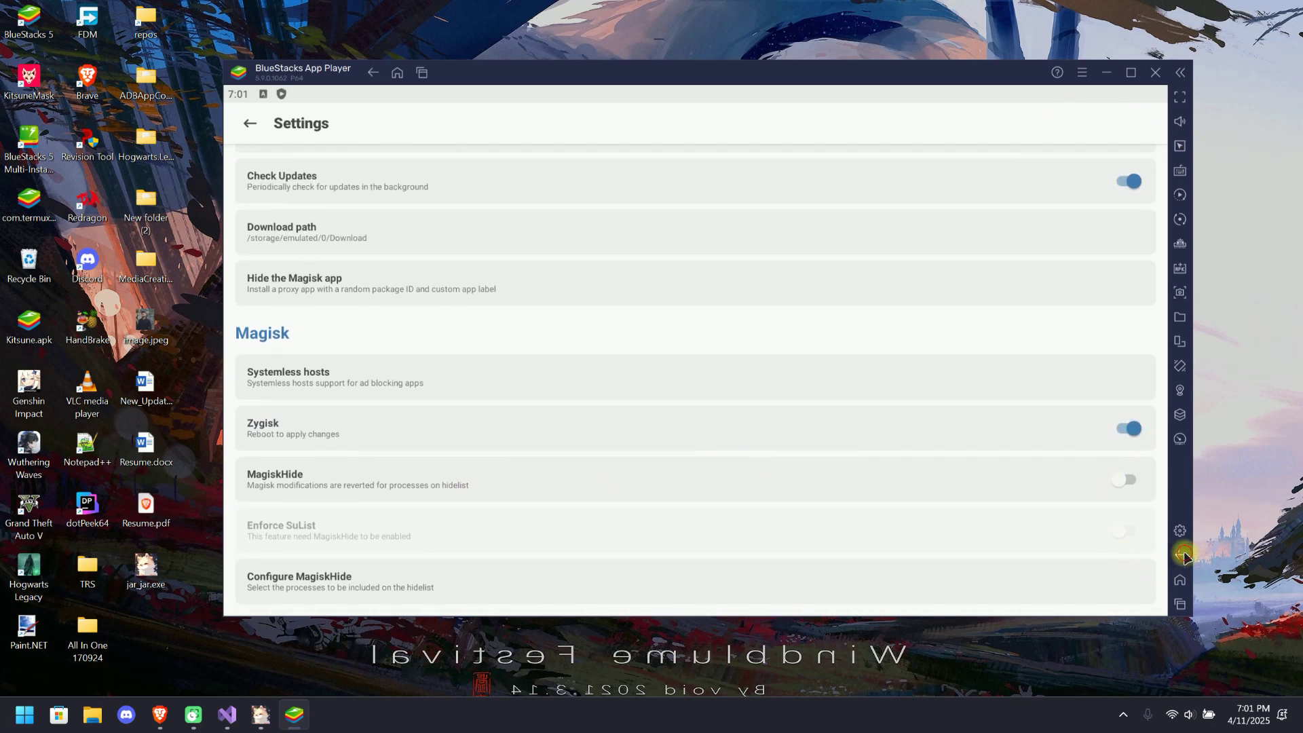
click(1181, 555)
click(599, 381)
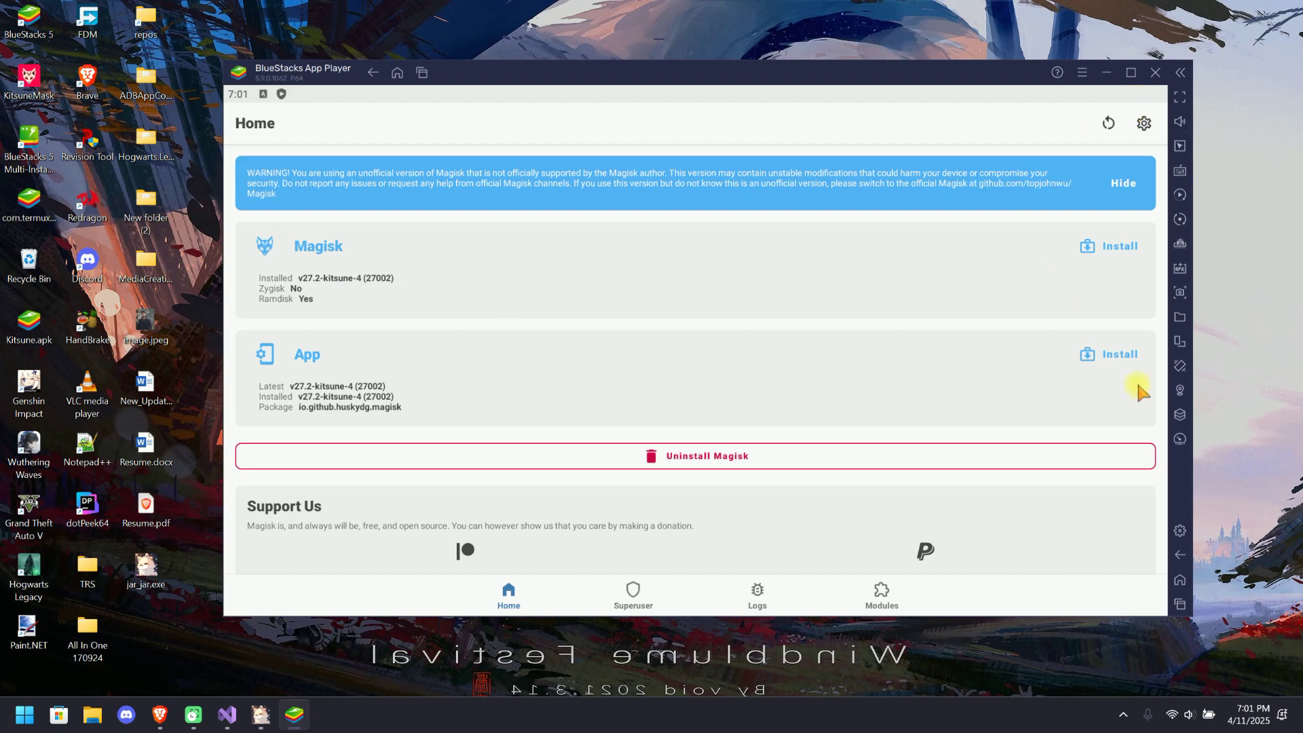
click(1179, 554)
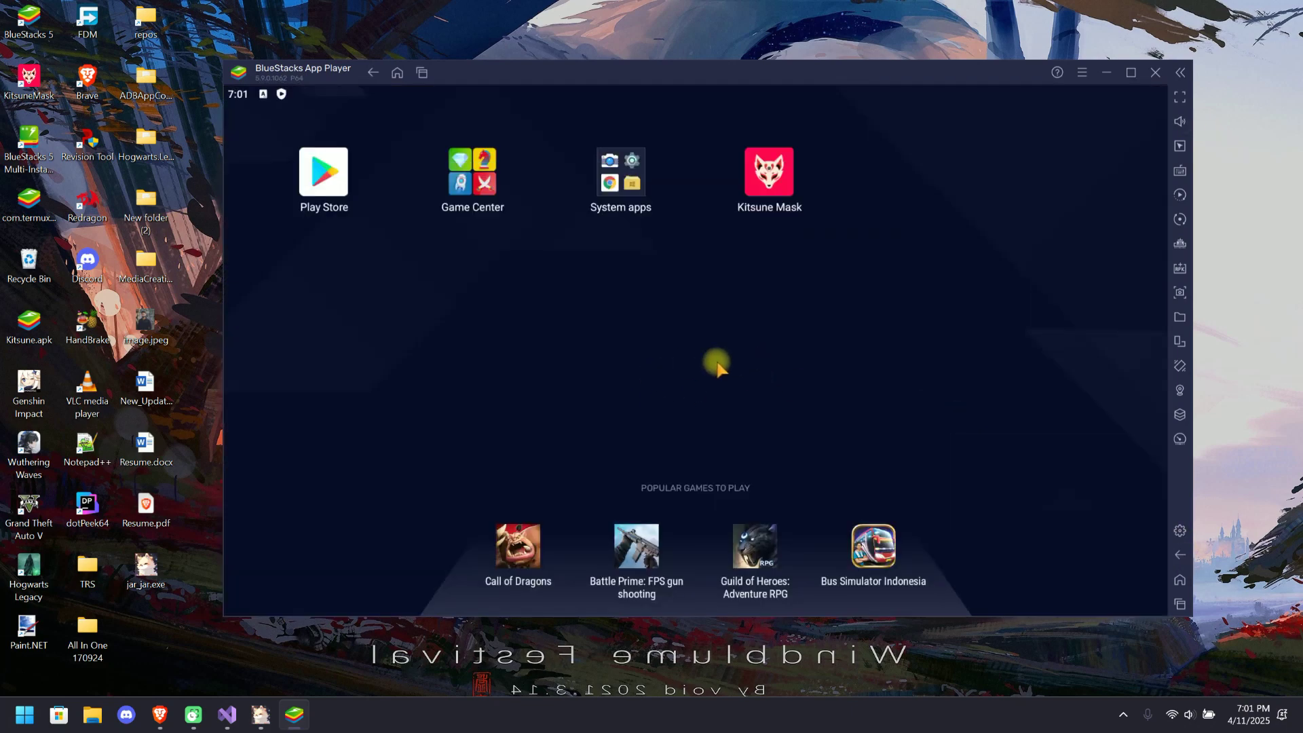
drag(614, 68, 606, 54)
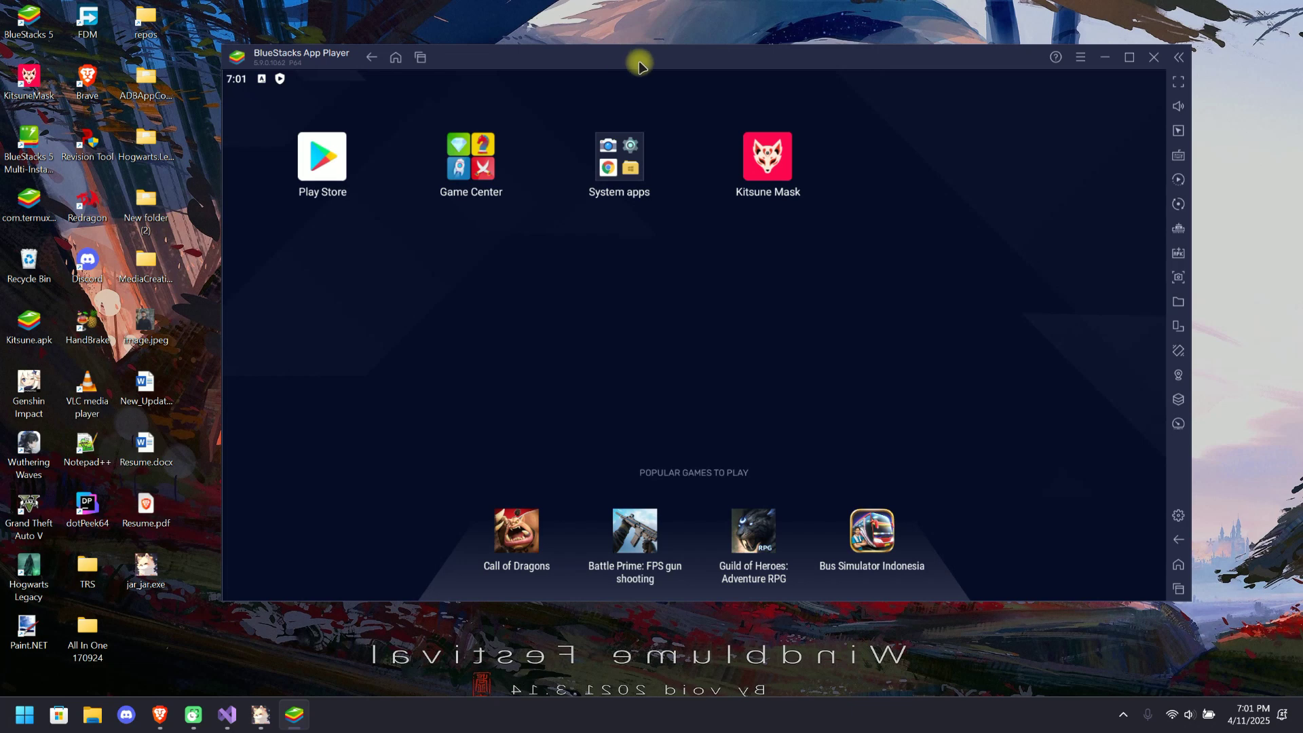
drag(639, 66, 649, 83)
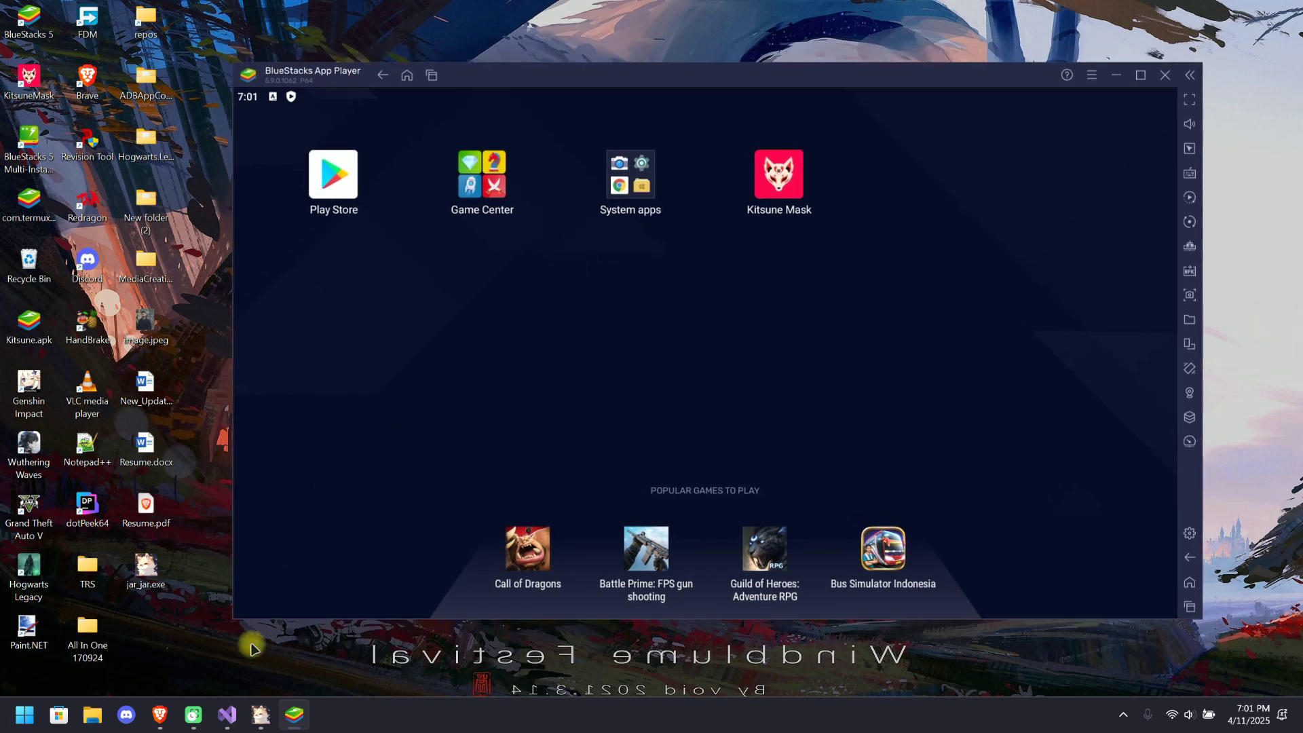